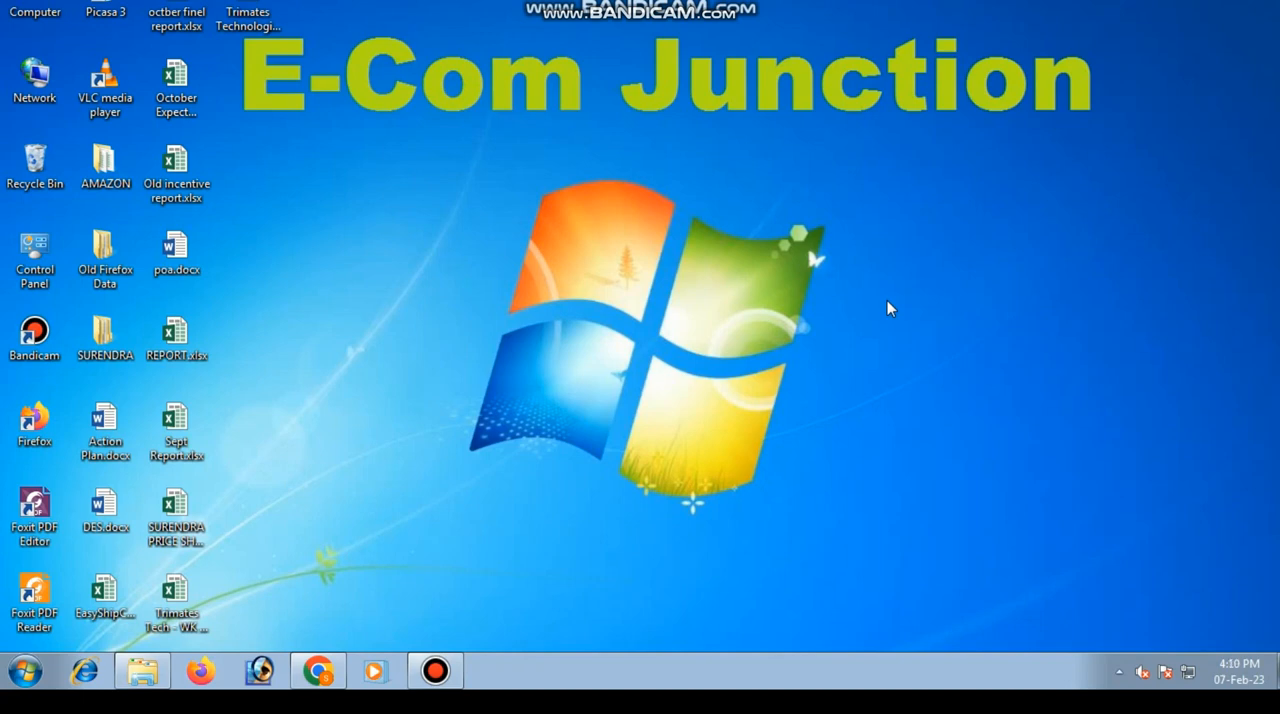
# Step: Switch to Chrome with the Amazon Seller Central home page
pyautogui.click(318, 671)
pyautogui.press('space')
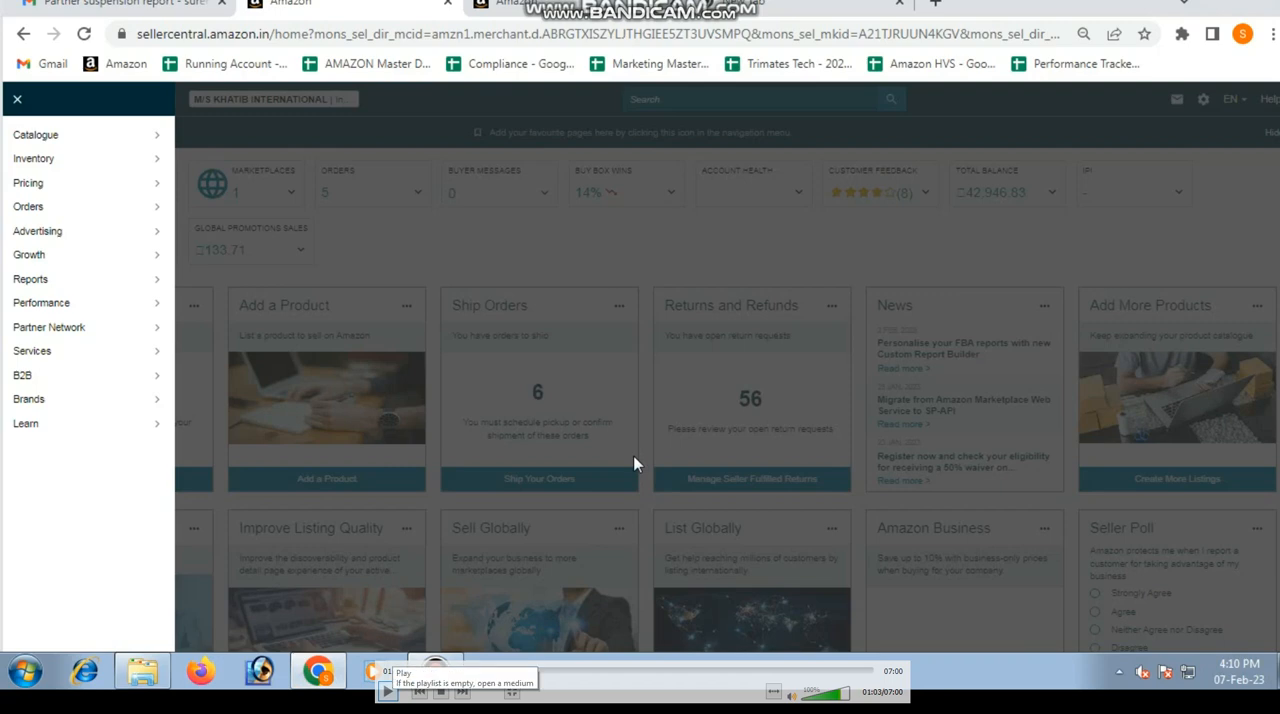
pyautogui.press('space')
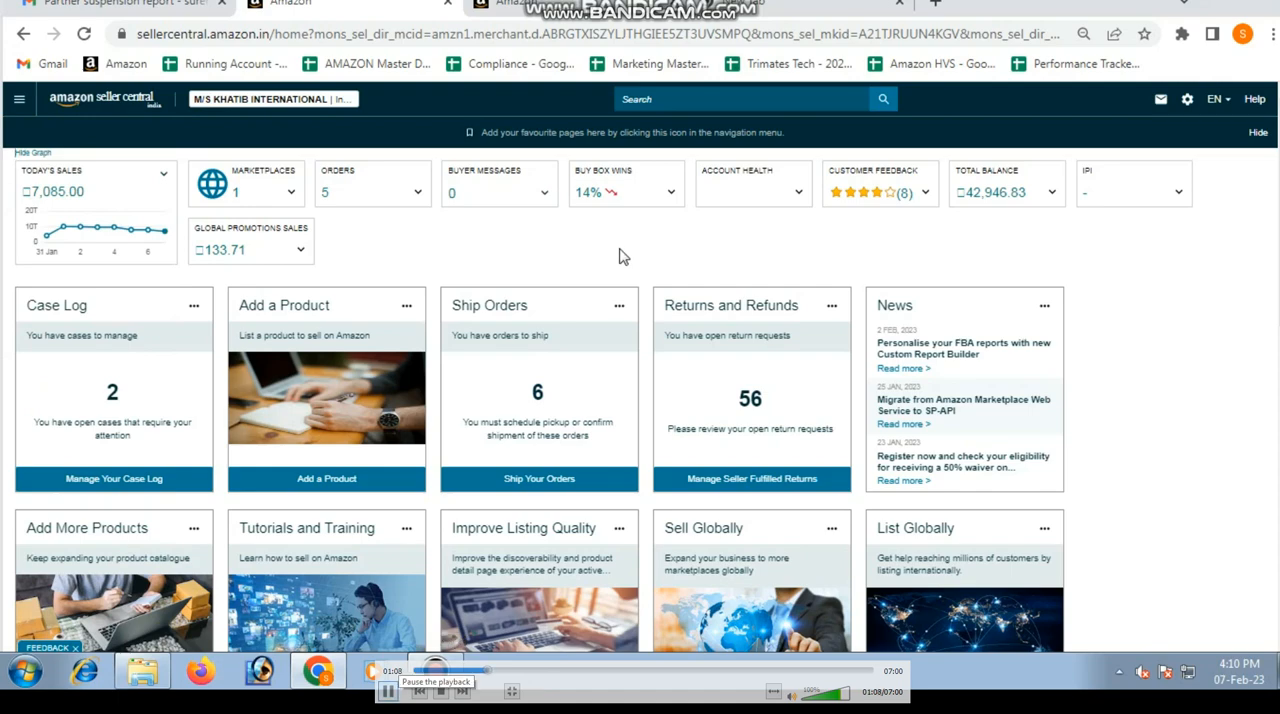
pyautogui.click(388, 691)
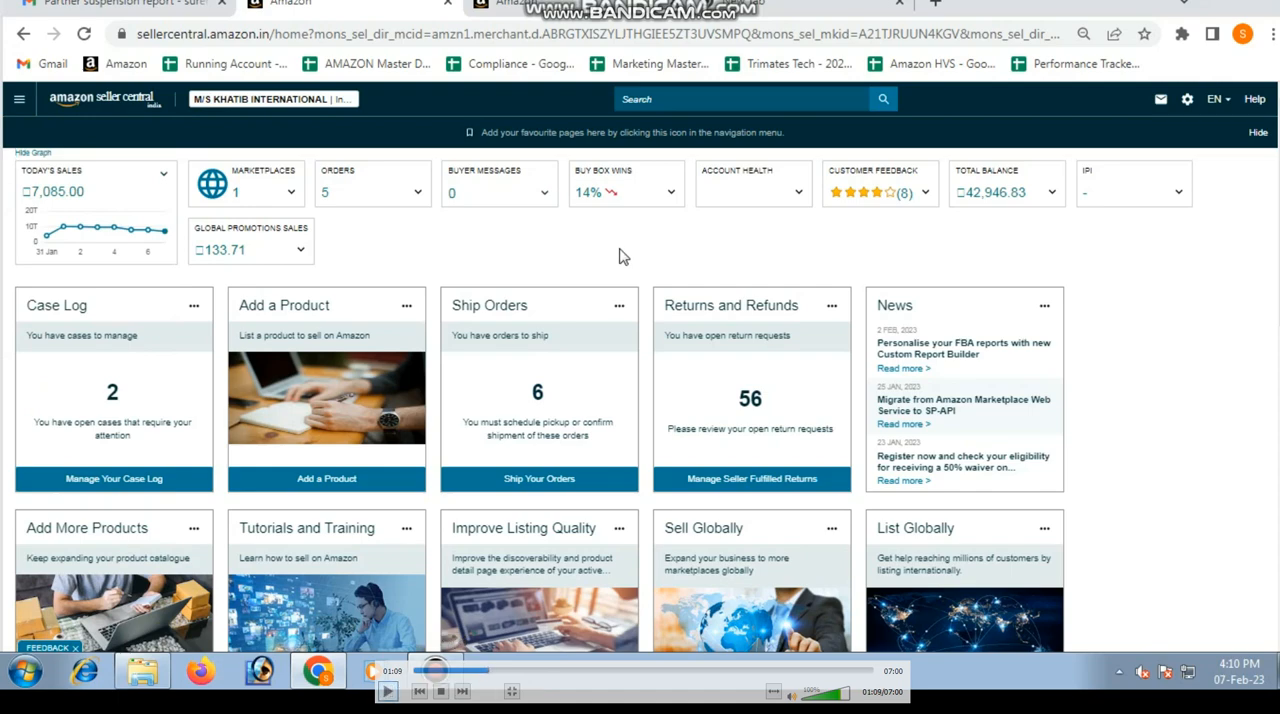
pyautogui.click(388, 691)
pyautogui.press('space')
pyautogui.press('space')
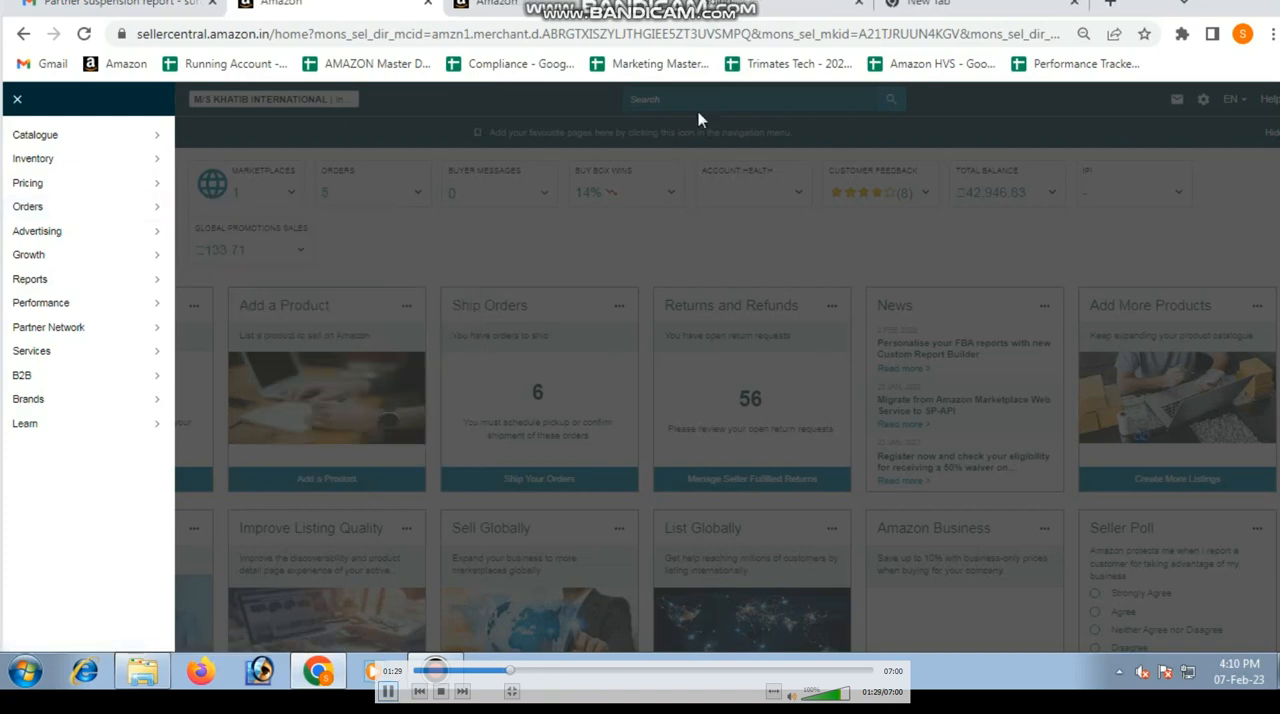
pyautogui.press('space')
pyautogui.press('space')
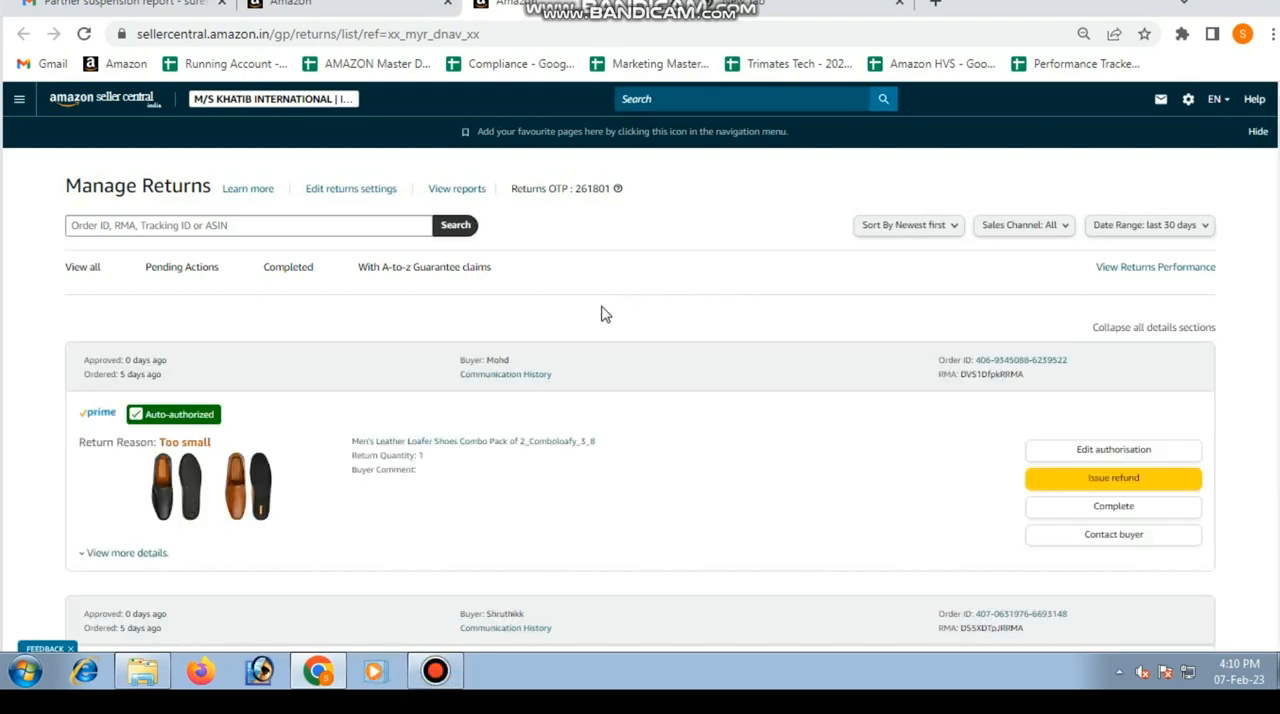
# Step: Filter the Manage Returns list to completed returns and look through the entries
pyautogui.scroll(-3, 690, 350)
pyautogui.scroll(3, 690, 352)
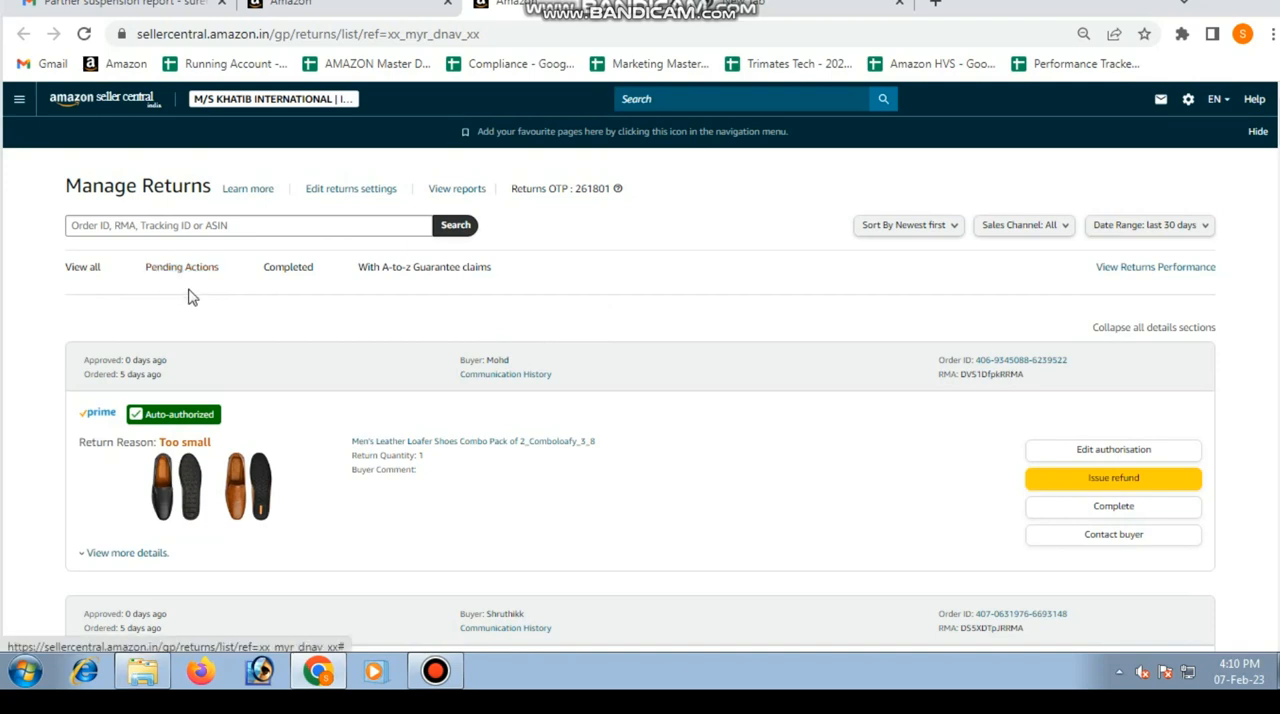
pyautogui.click(292, 274)
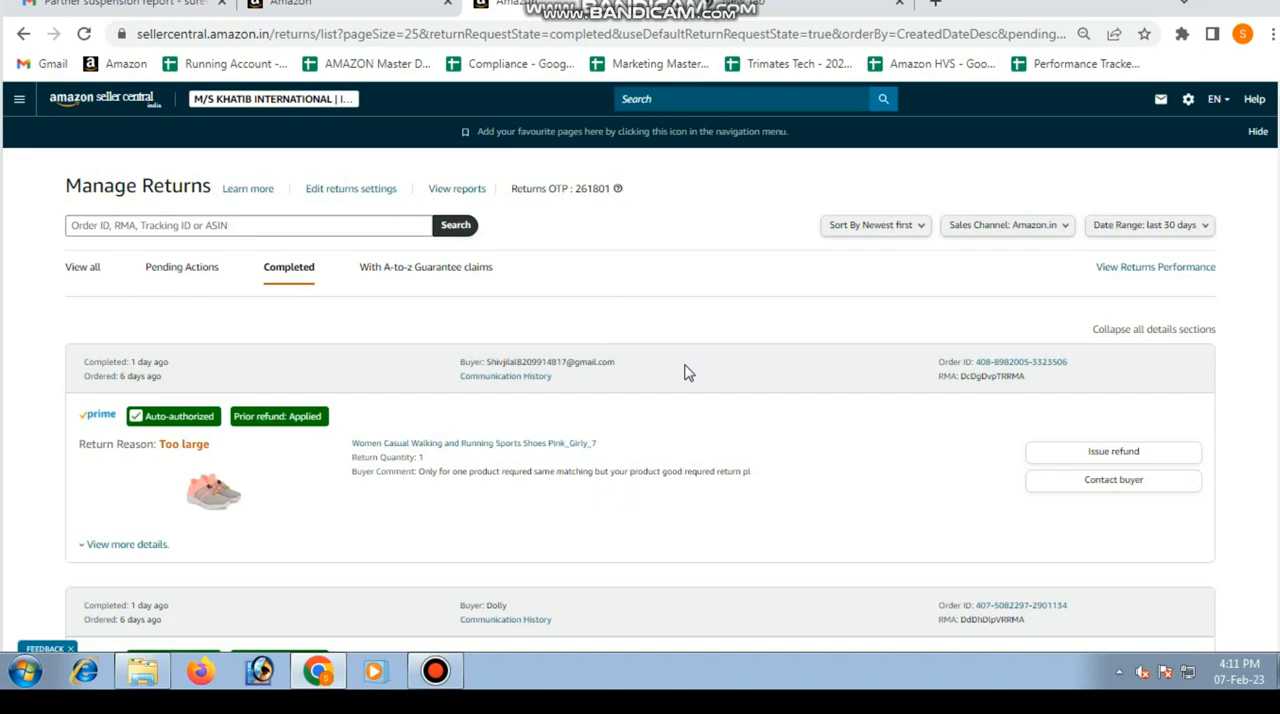
pyautogui.scroll(-5, 686, 372)
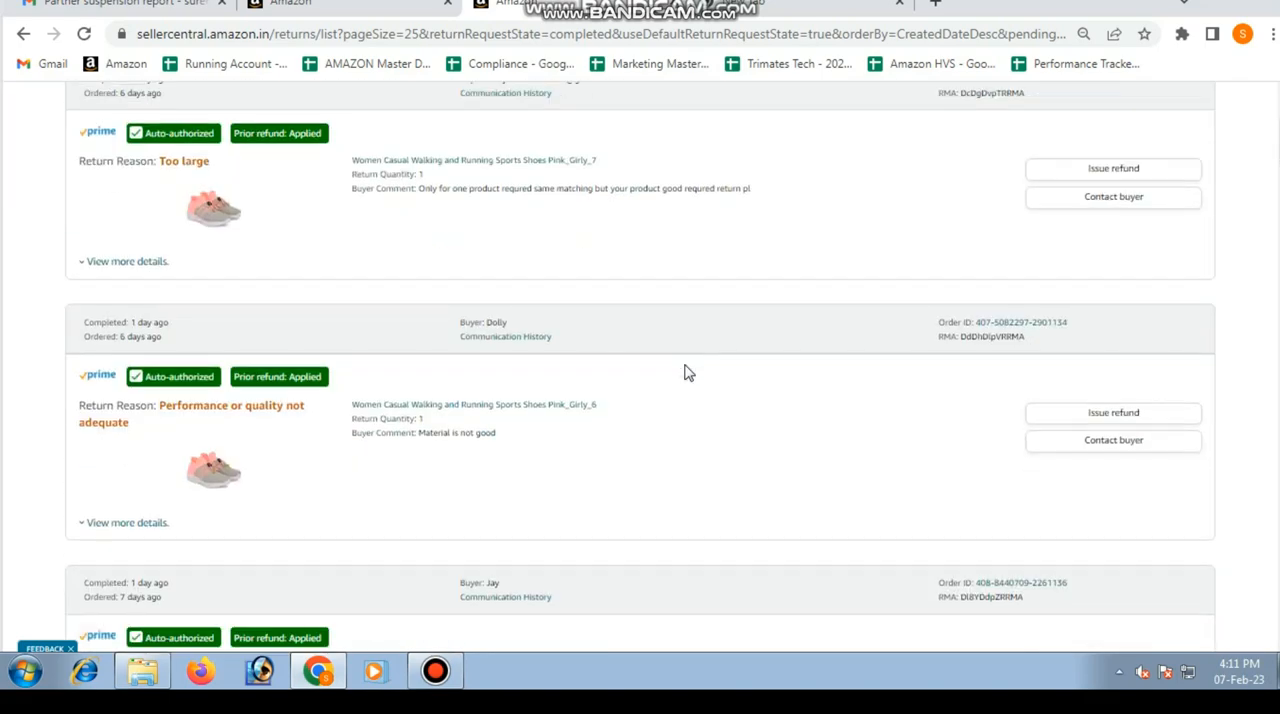
pyautogui.scroll(-1, 686, 372)
pyautogui.scroll(7, 686, 372)
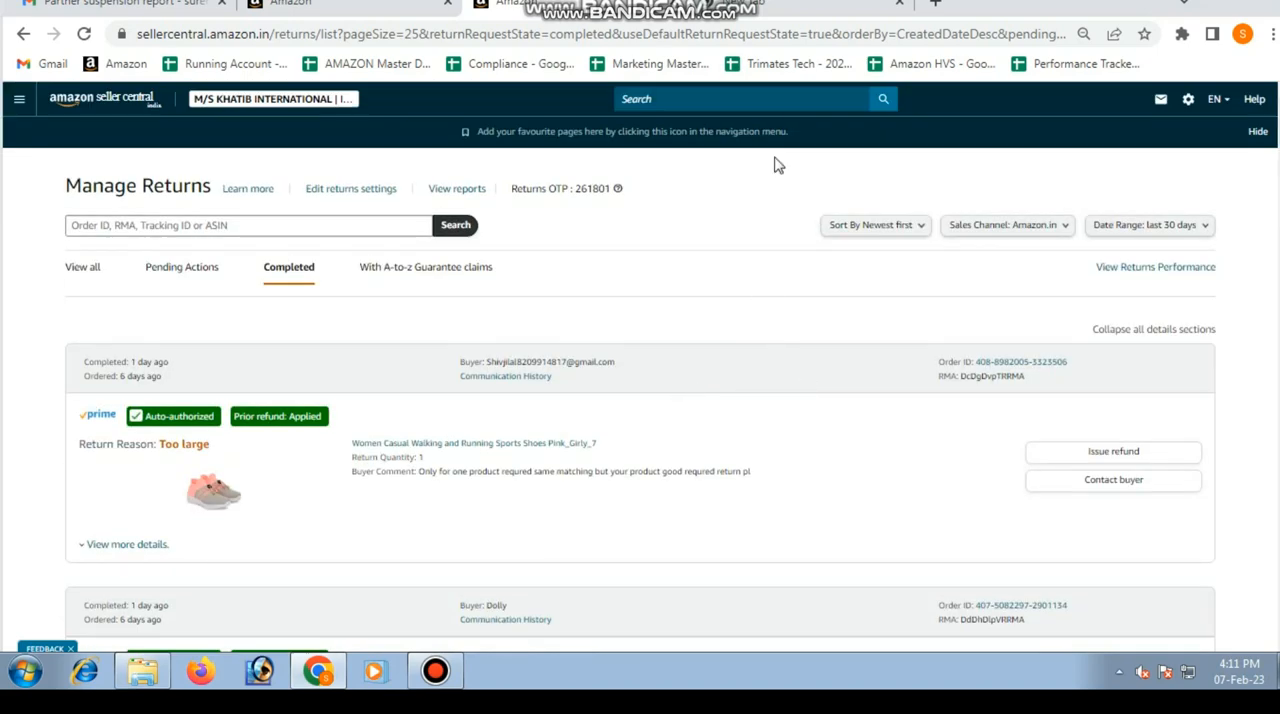
# Step: Copy the order ID from the new tab's address field and find that order among the completed returns
pyautogui.click(786, 16)
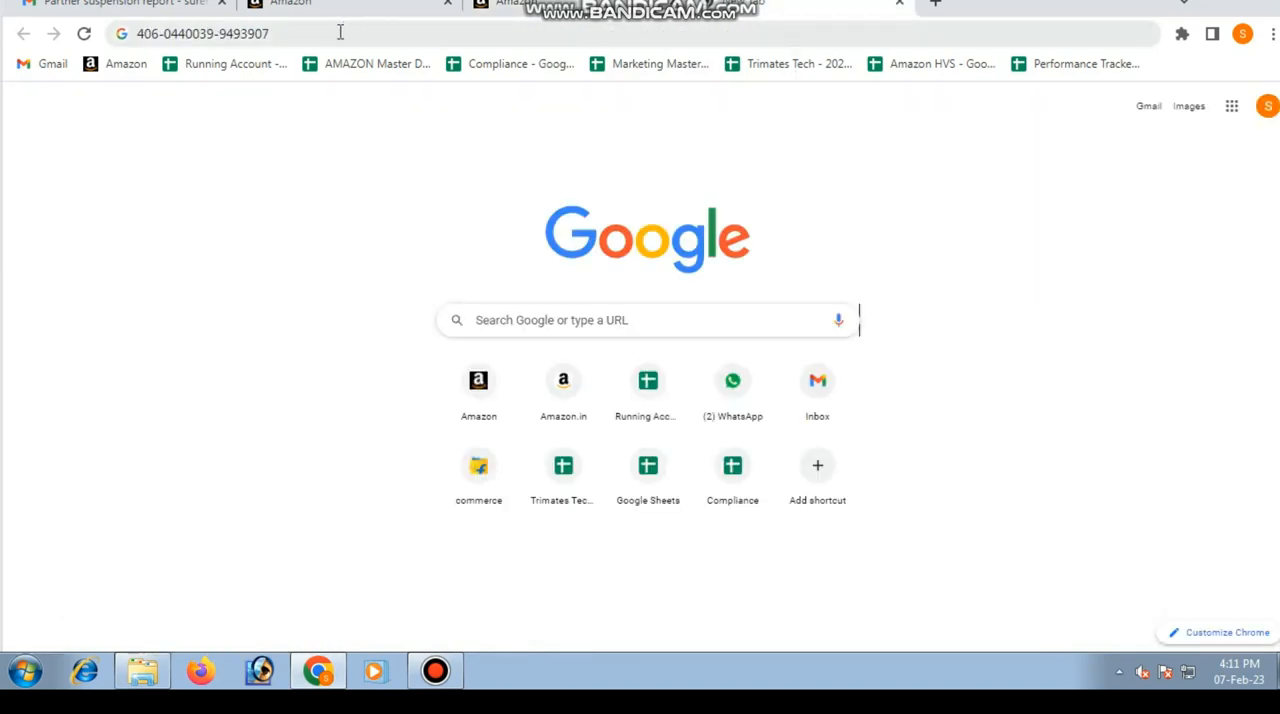
pyautogui.moveTo(337, 33); pyautogui.dragTo(140, 35)
pyautogui.hotkey('ctrl', 'c')
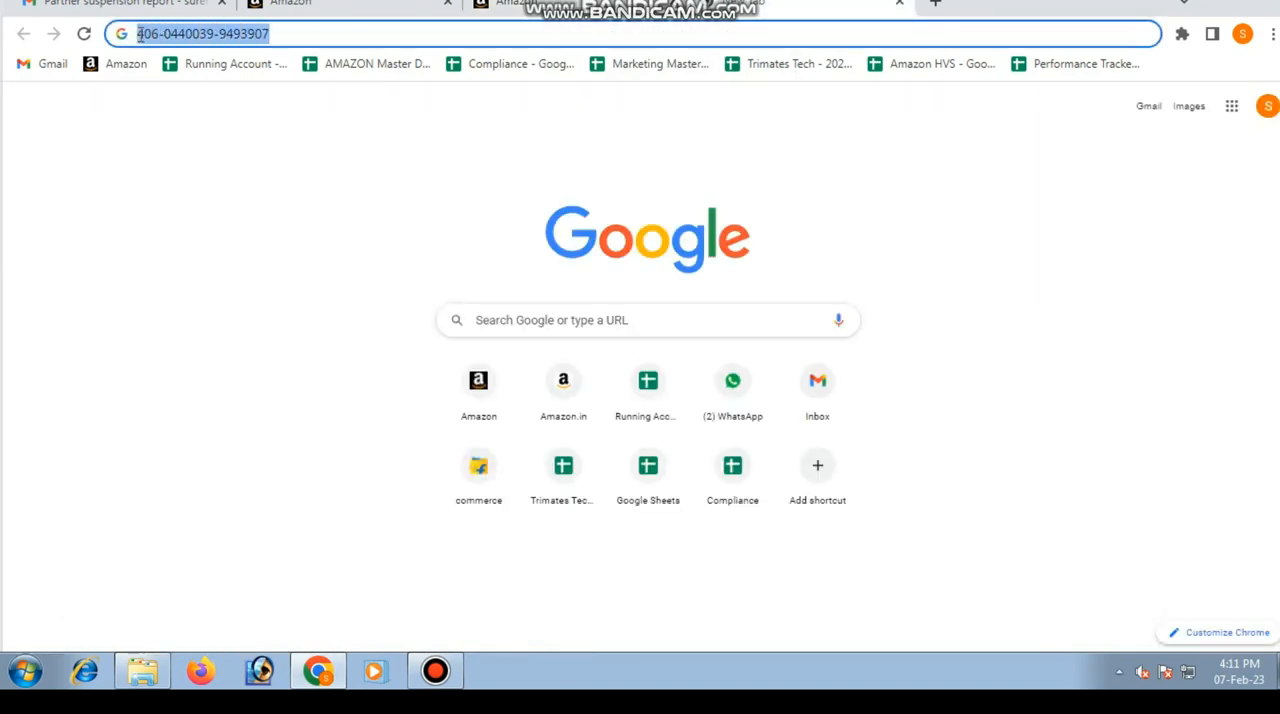
pyautogui.click(571, 12)
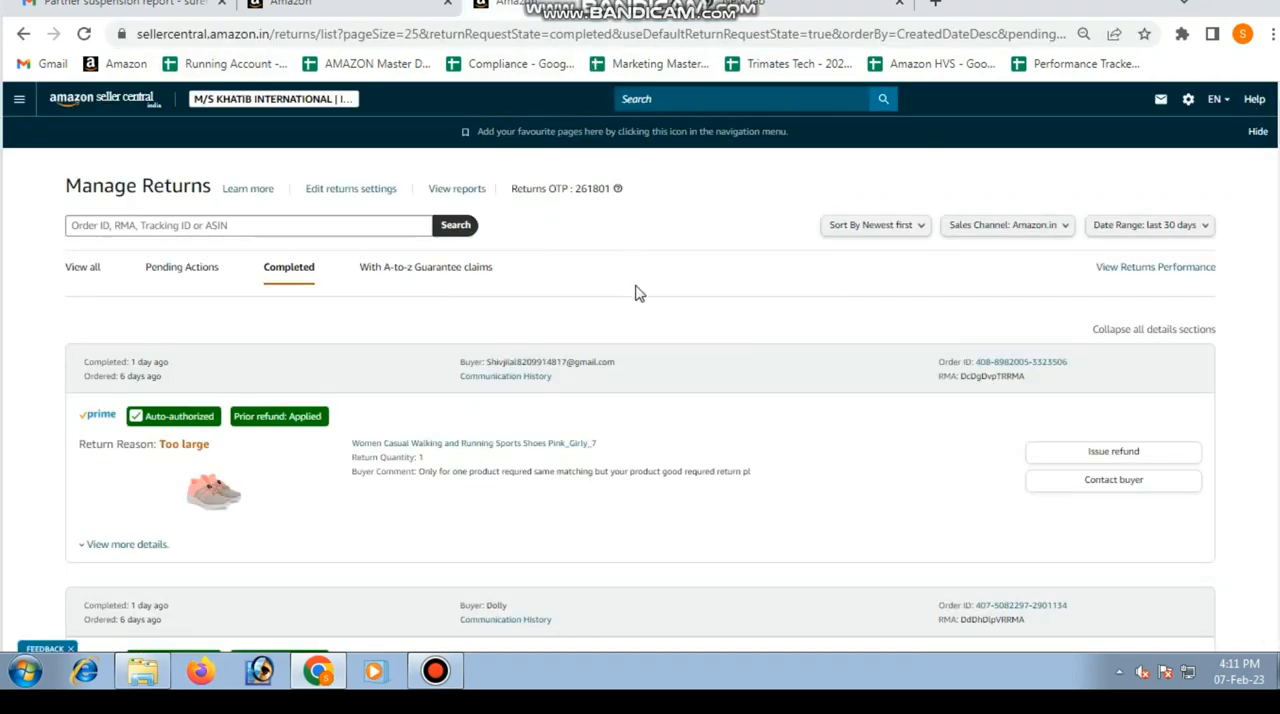
pyautogui.hotkey('ctrl', 'f')
pyautogui.hotkey('ctrl', 'v')
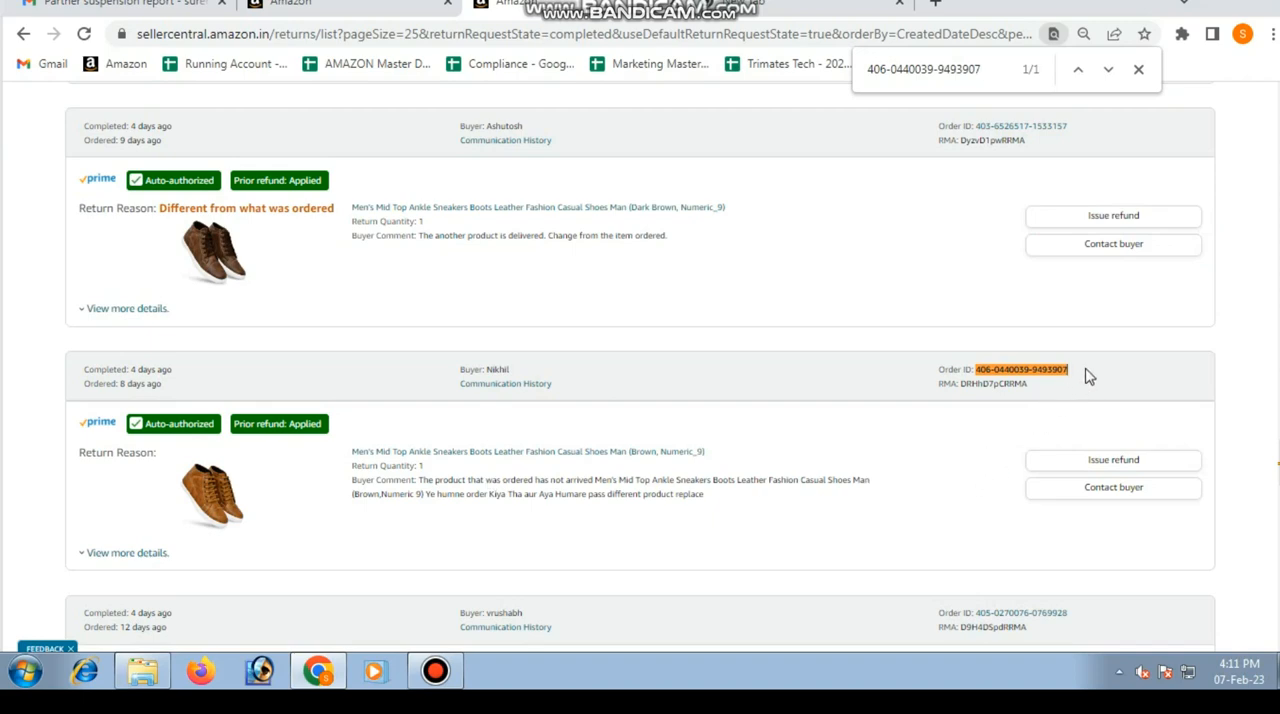
pyautogui.moveTo(1071, 372); pyautogui.dragTo(984, 368)
pyautogui.hotkey('ctrl', 'c')
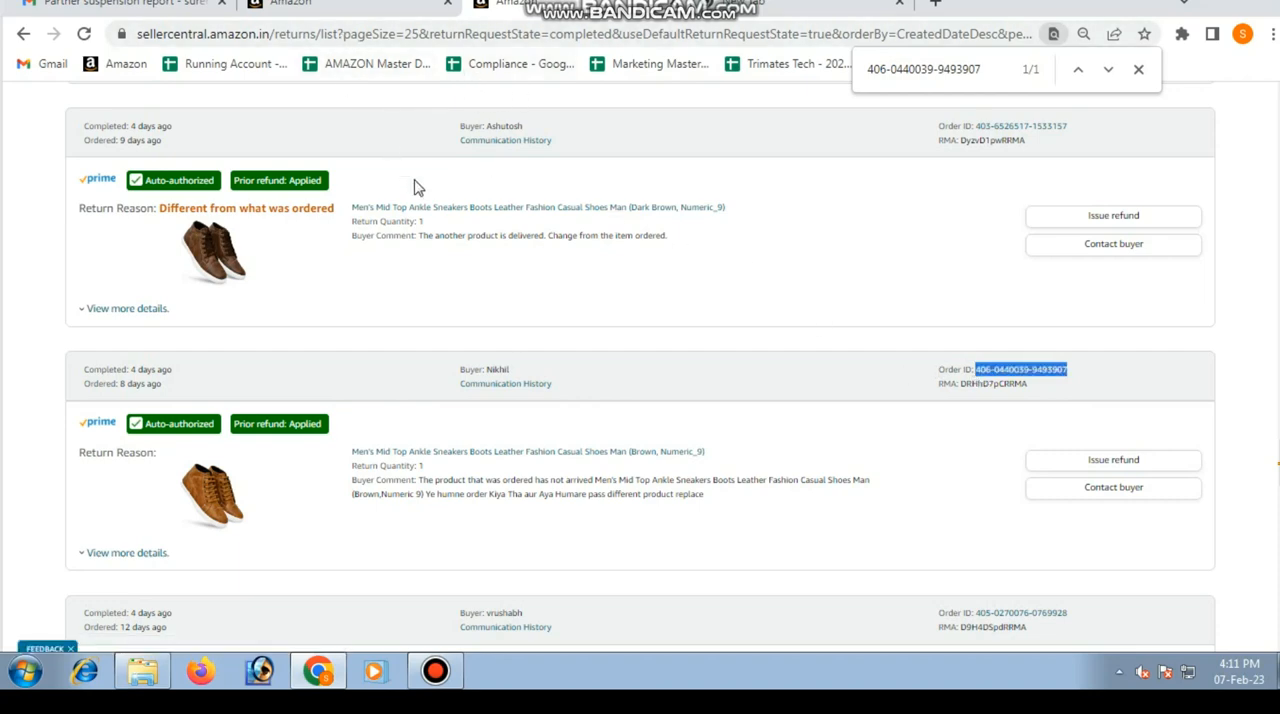
# Step: Open Manage SAFE-T Claims from the Seller Central home page and start filing a new SAFE-T claim
pyautogui.click(350, 14)
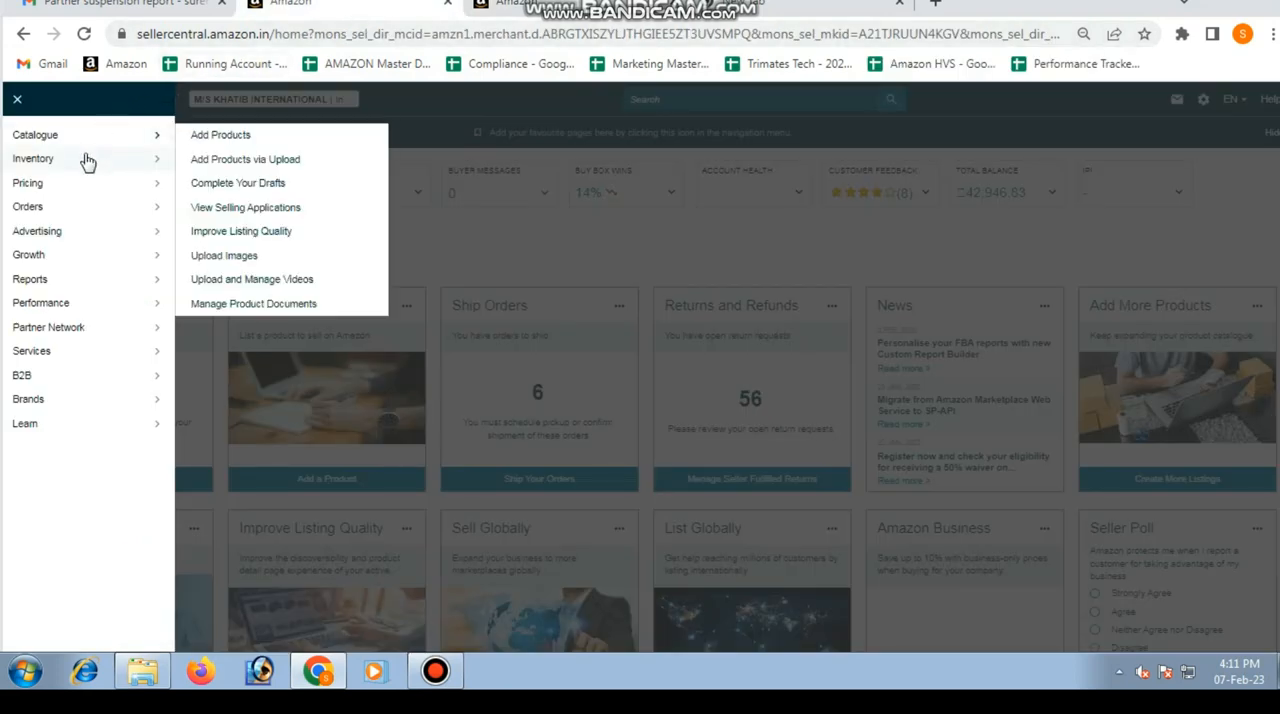
pyautogui.moveTo(62, 212)
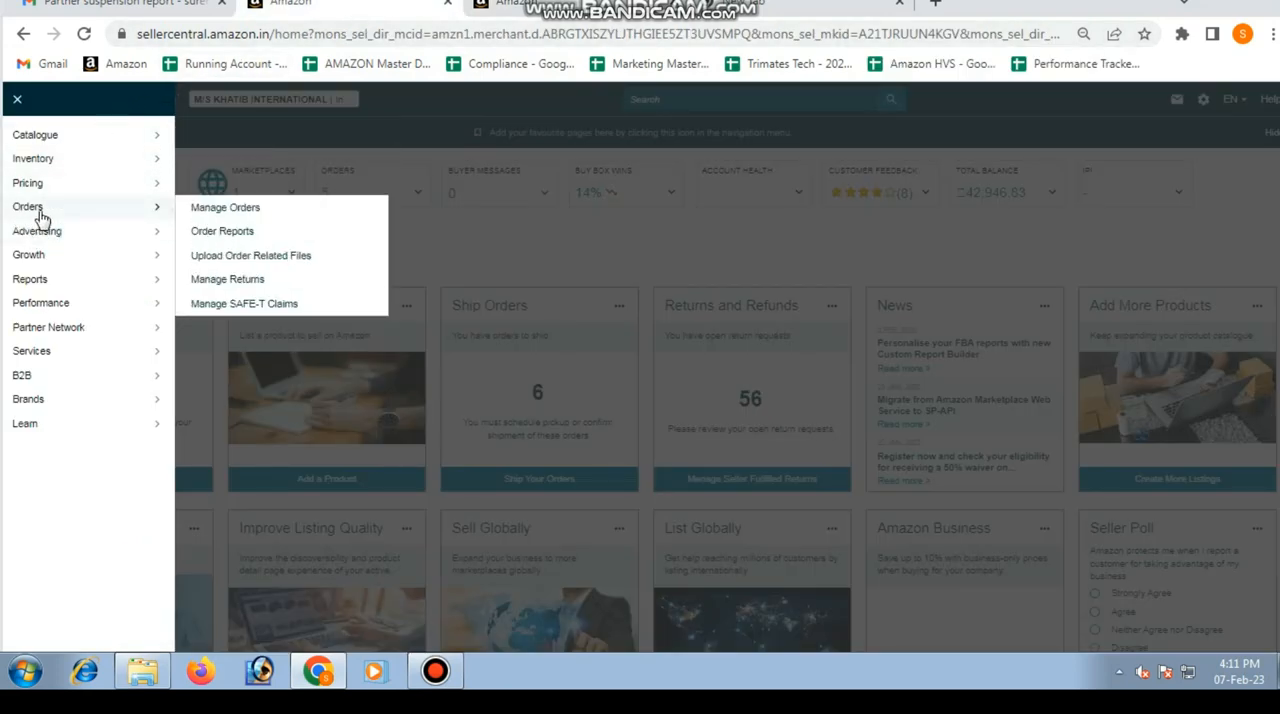
pyautogui.click(274, 314)
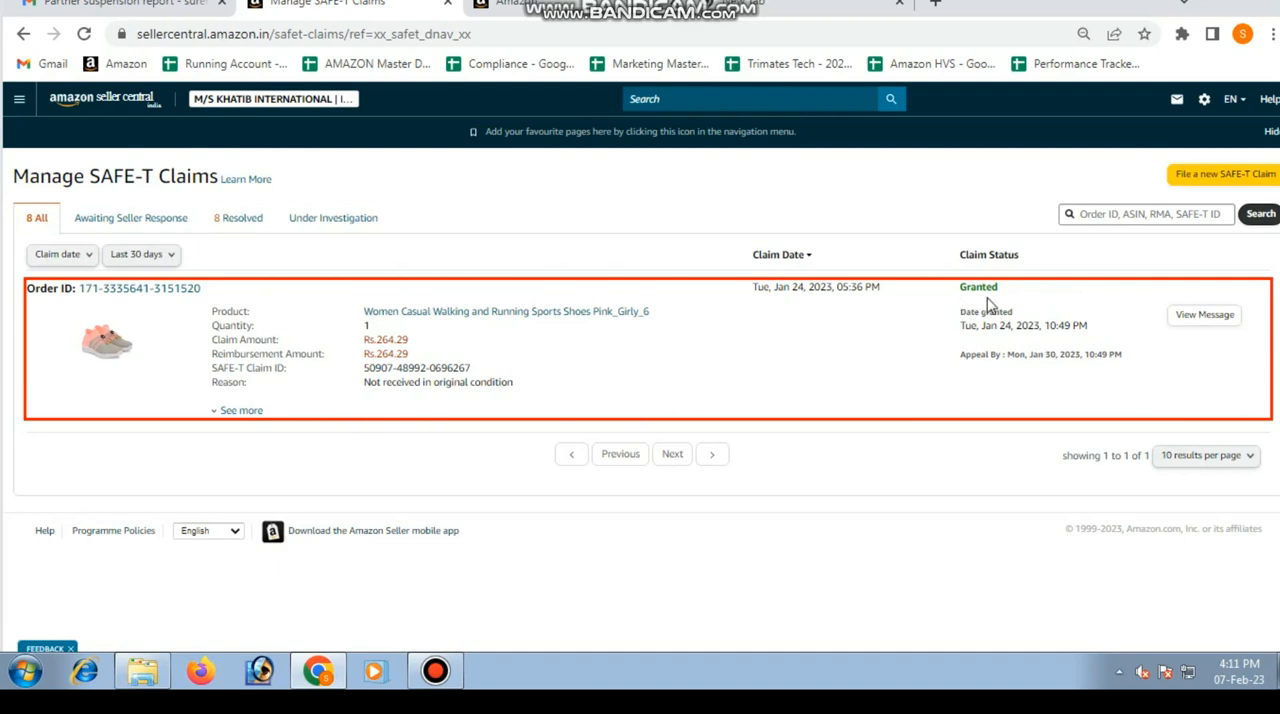
pyautogui.moveTo(1010, 293); pyautogui.dragTo(940, 305)
pyautogui.click(945, 305)
pyautogui.click(1216, 187)
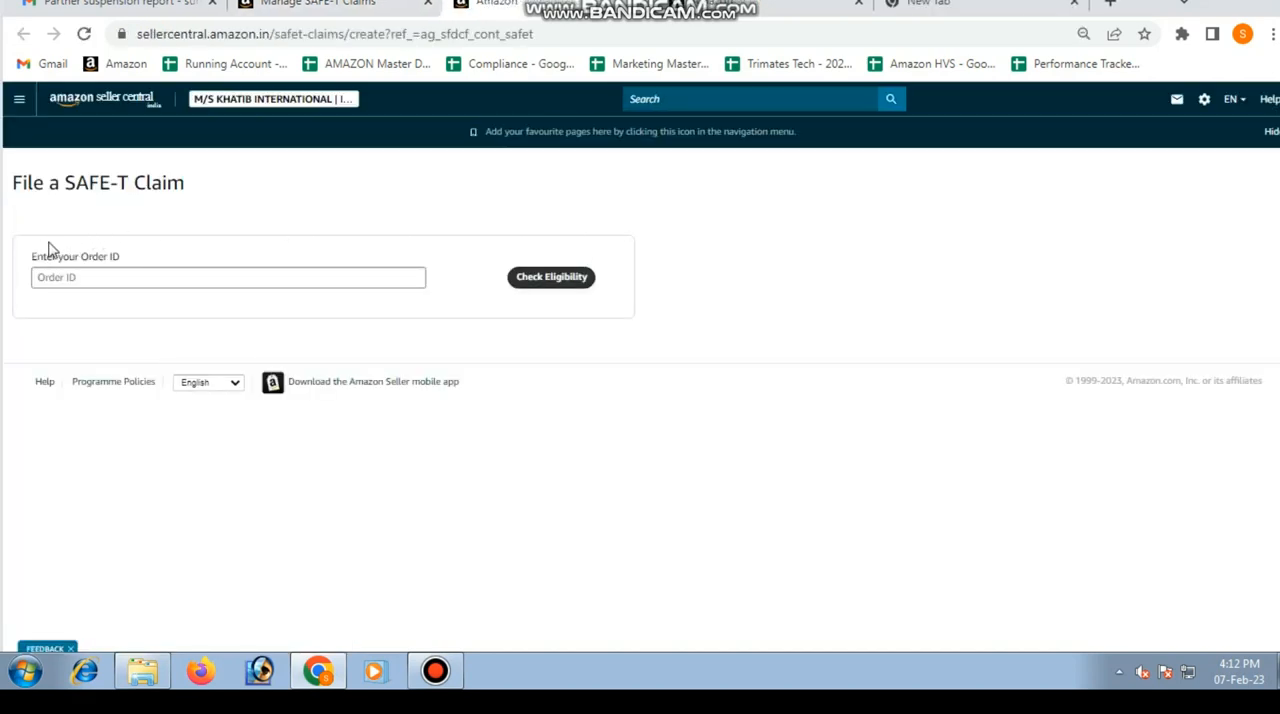
# Step: Enter the copied order ID in the SAFE-T claim form and check its eligibility
pyautogui.click(72, 277)
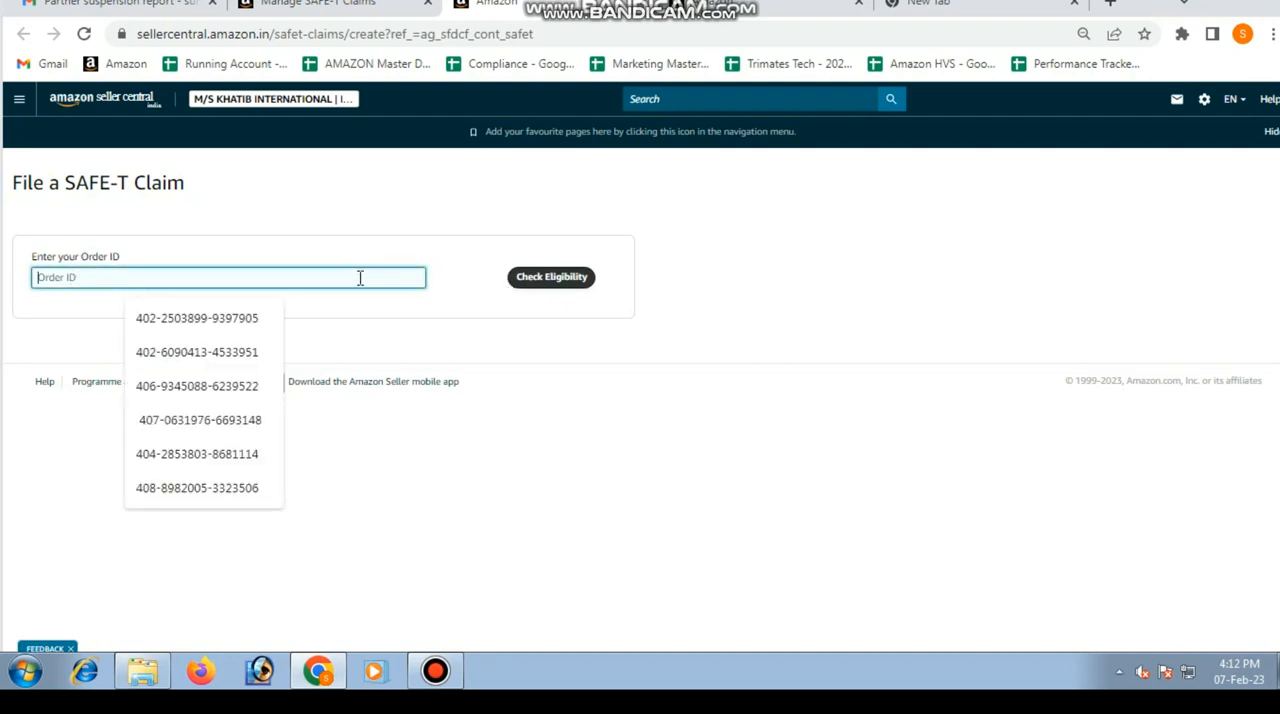
pyautogui.hotkey('ctrl', 'v')
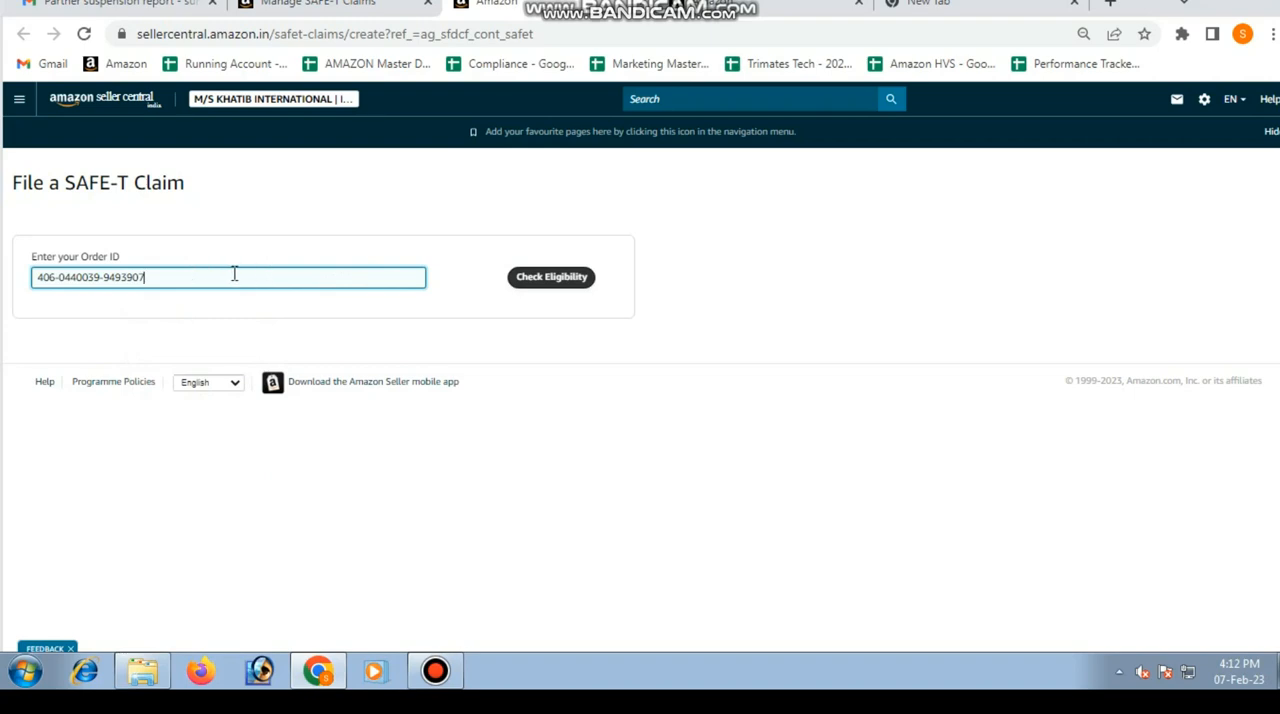
pyautogui.click(538, 284)
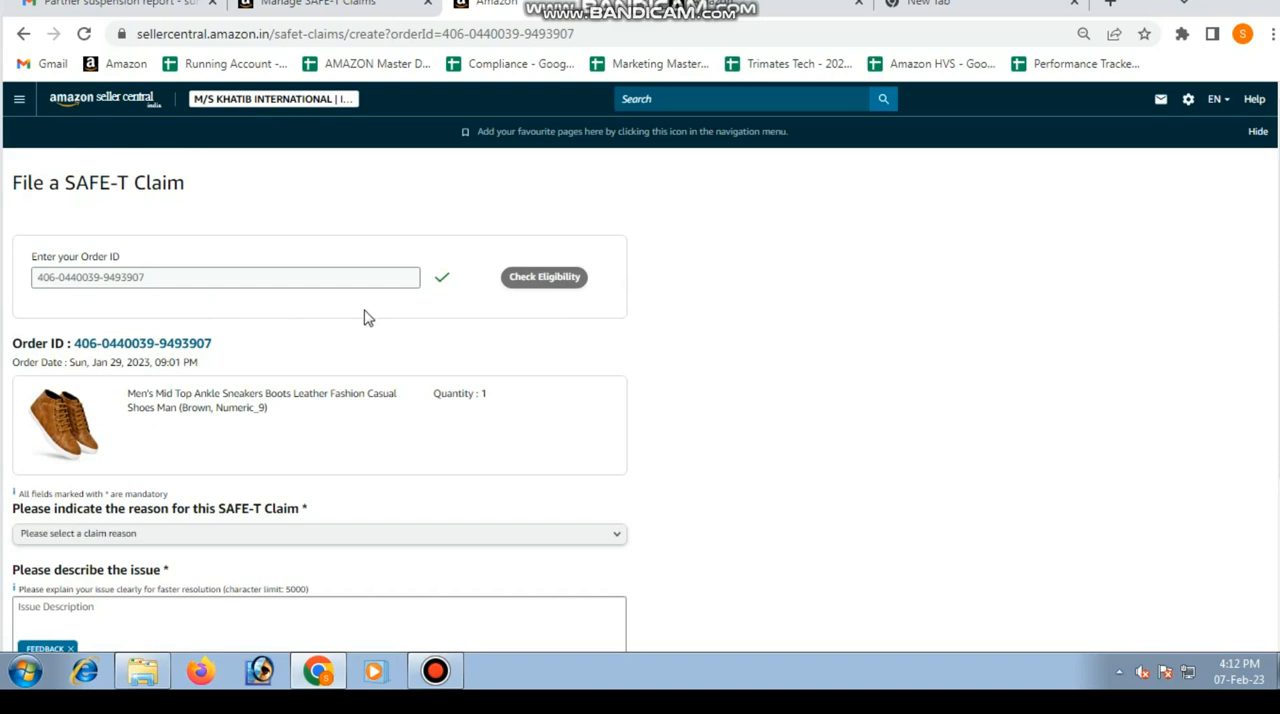
# Step: Set the SAFE-T claim reason to "Different item or empty box received"
pyautogui.scroll(-2, 476, 318)
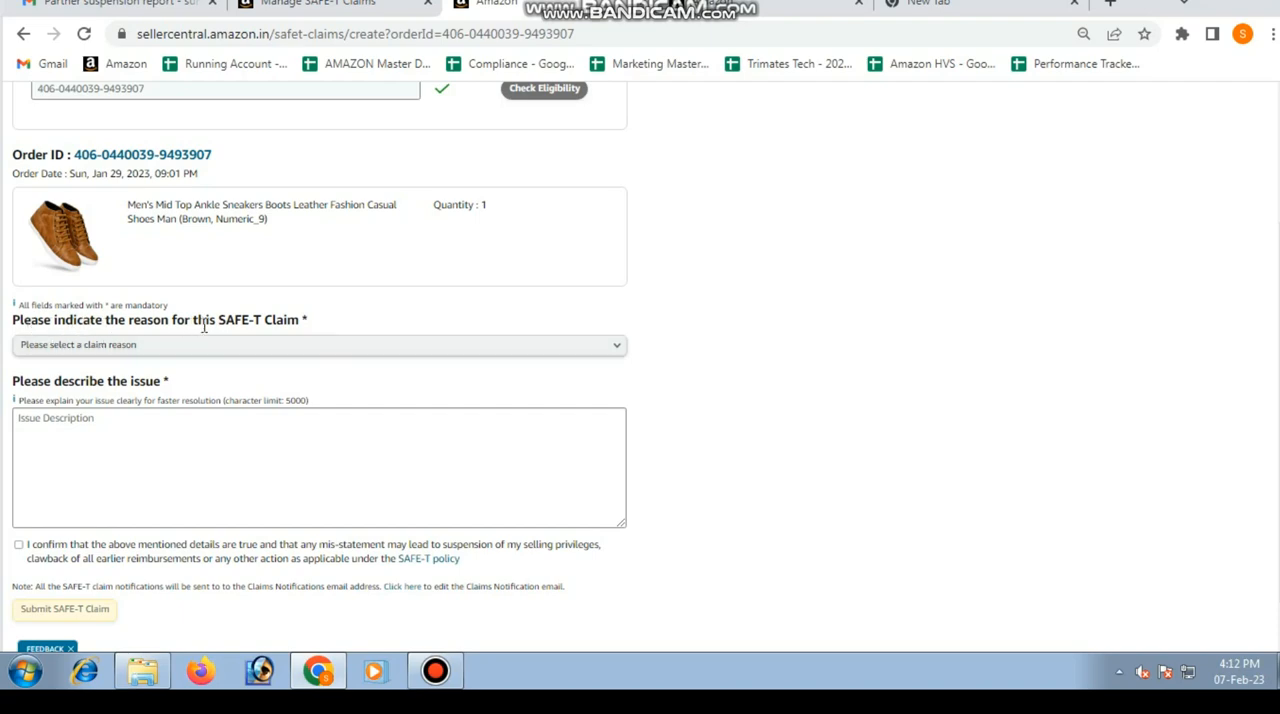
pyautogui.click(618, 356)
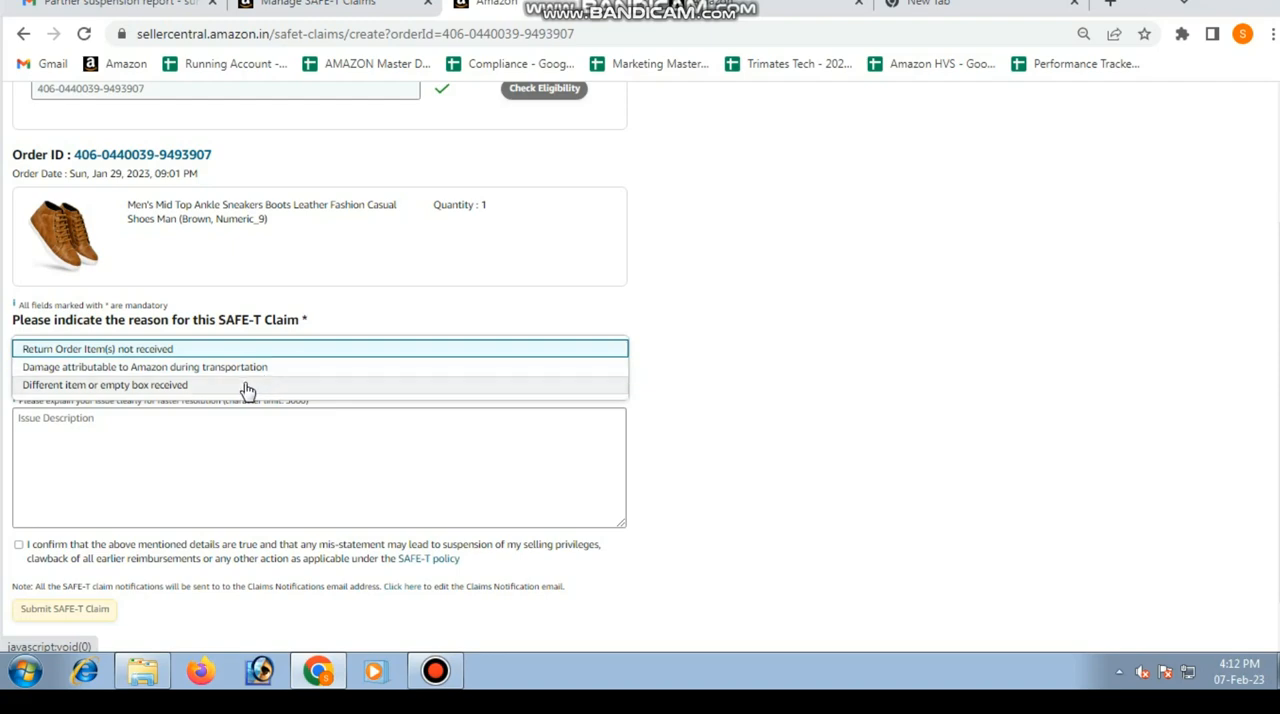
pyautogui.click(178, 387)
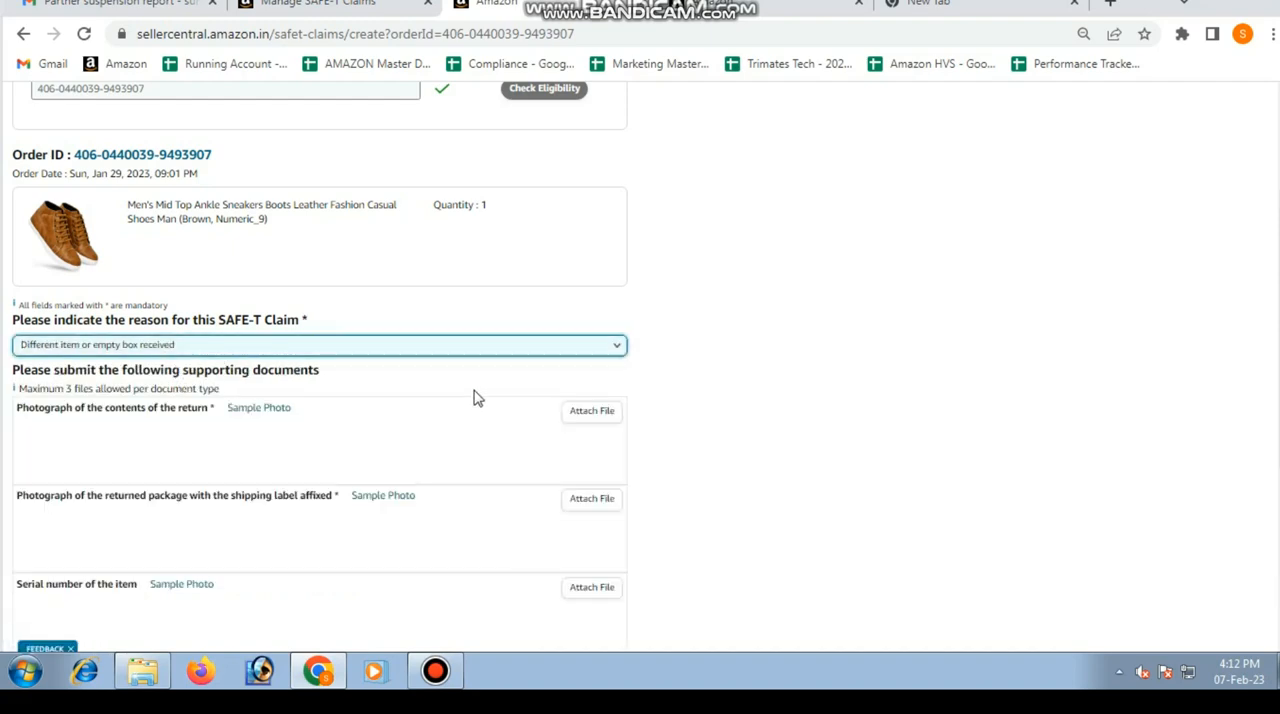
# Step: Attach "WhatsApp Image 2023-02-07 at 15.37.13 (1).jpeg" from Downloads as the photograph of the contents of the return
pyautogui.scroll(-1, 476, 396)
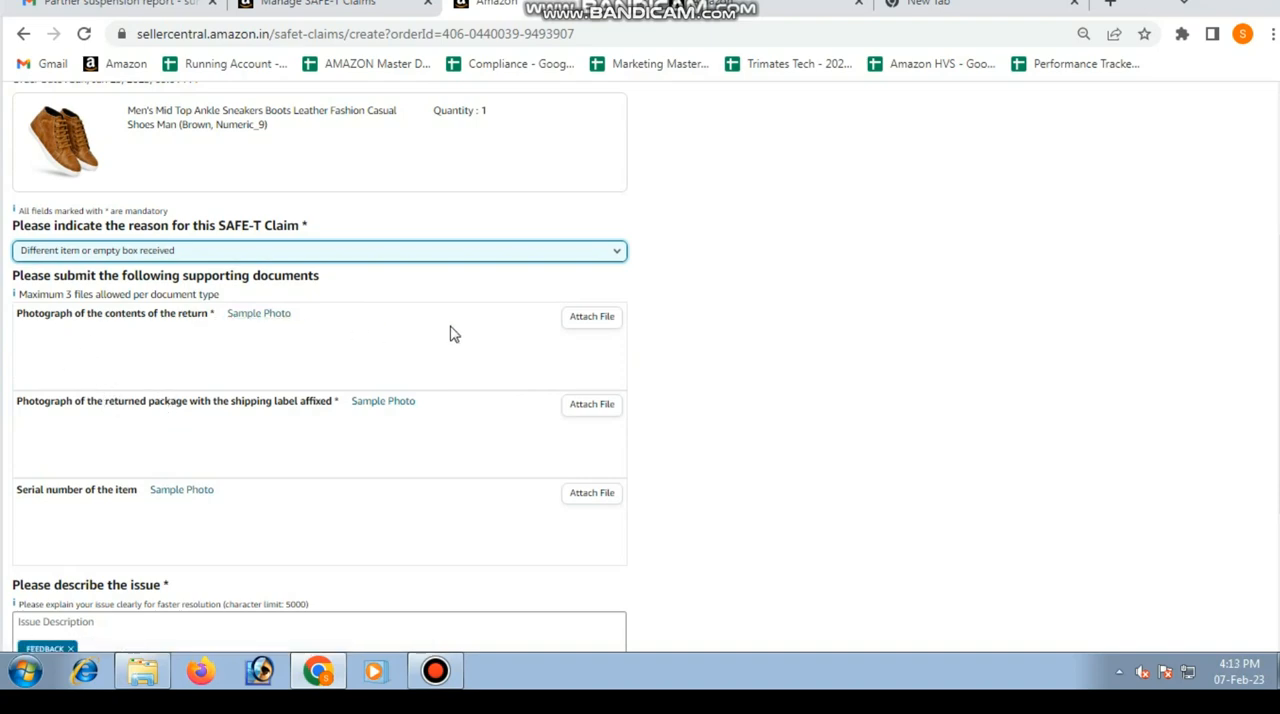
pyautogui.click(591, 316)
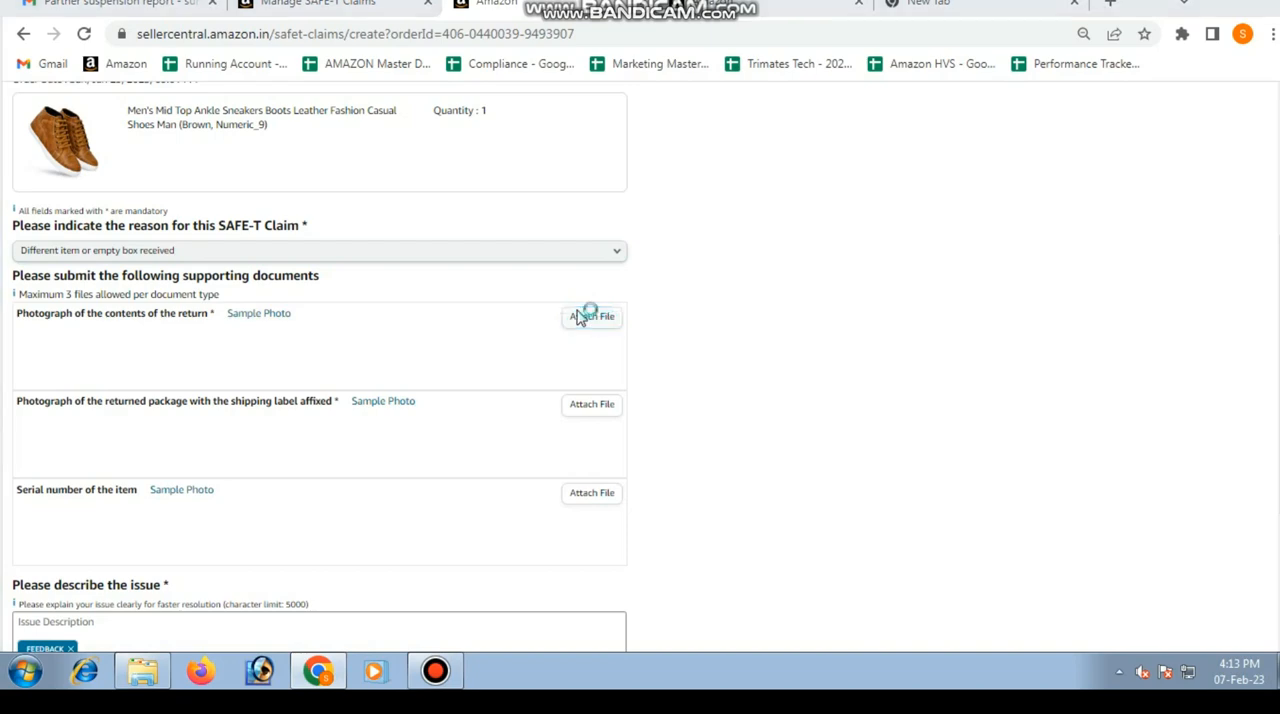
pyautogui.click(225, 304)
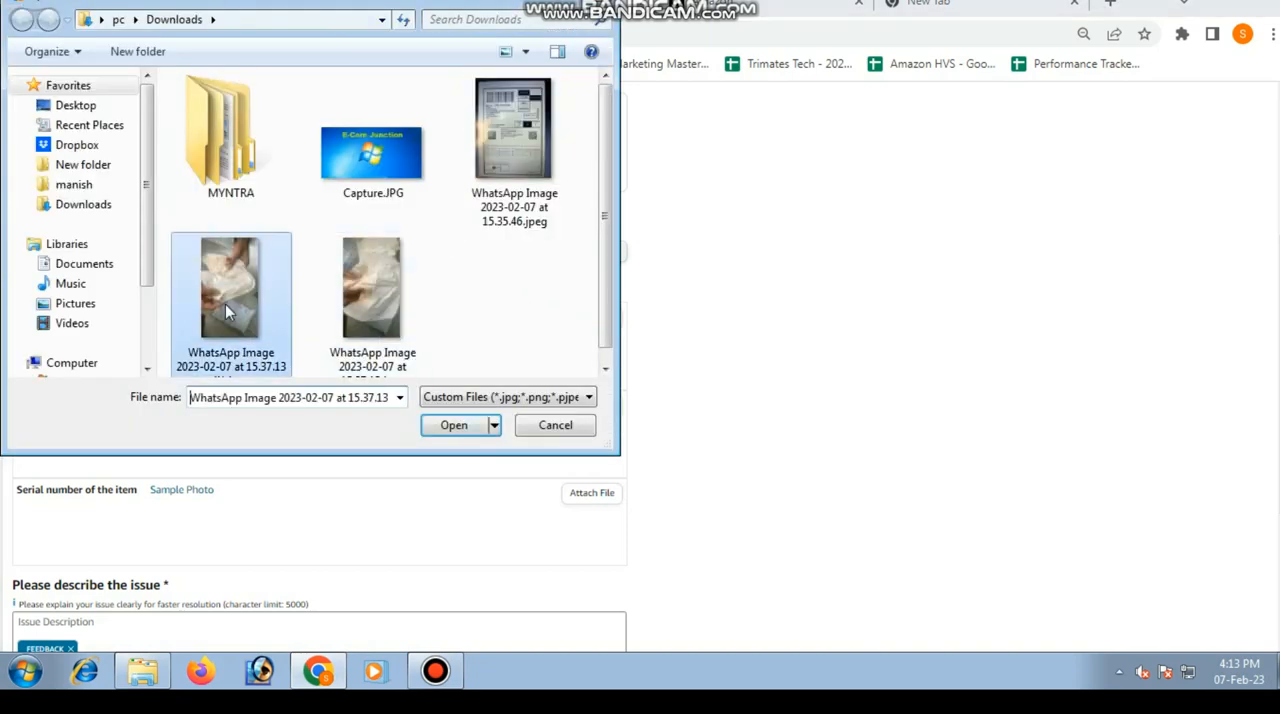
pyautogui.click(455, 425)
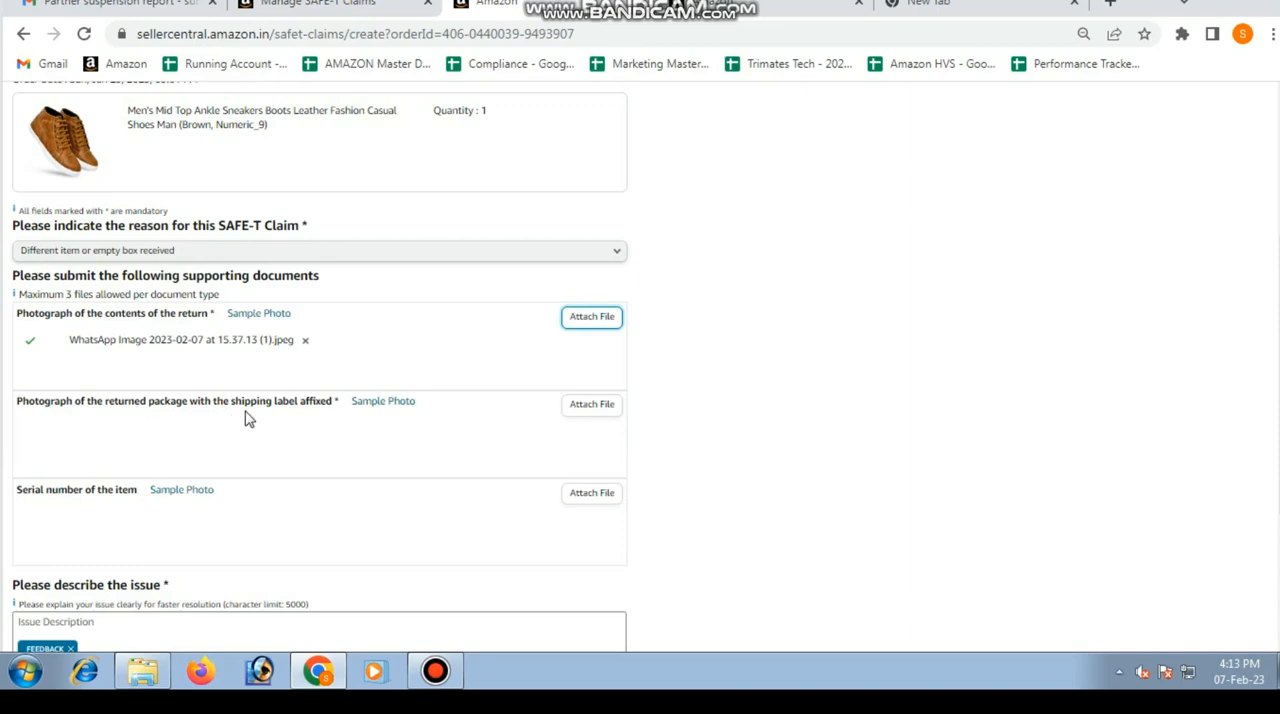
# Step: Attach "WhatsApp Image 2023-02-07 at 15.35.46.jpeg" as the photograph of the returned package with the shipping label
pyautogui.click(590, 415)
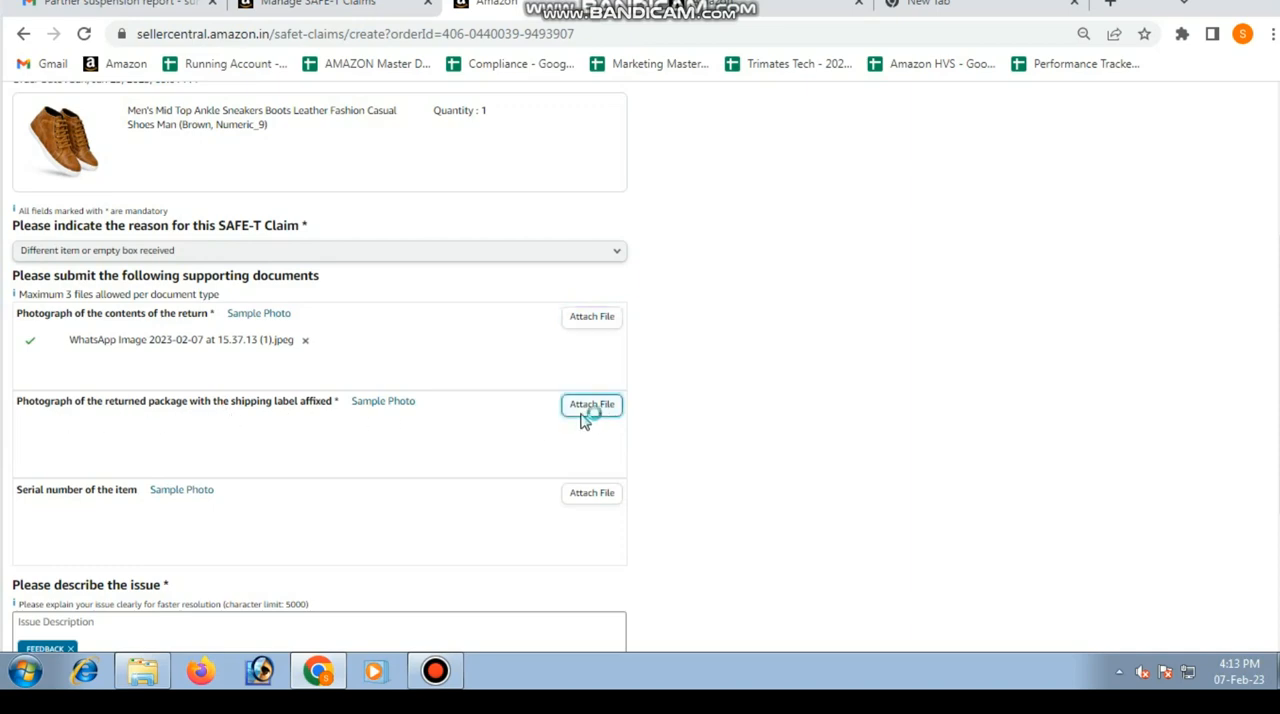
pyautogui.click(526, 215)
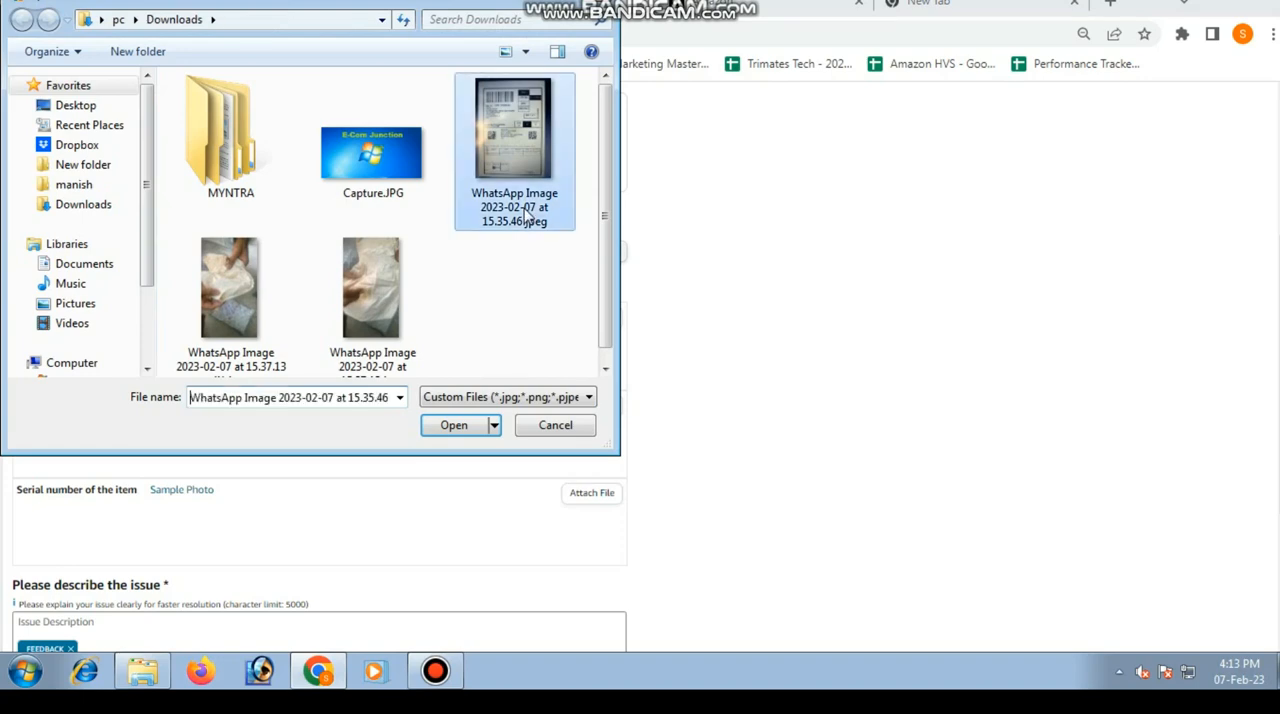
pyautogui.click(526, 215)
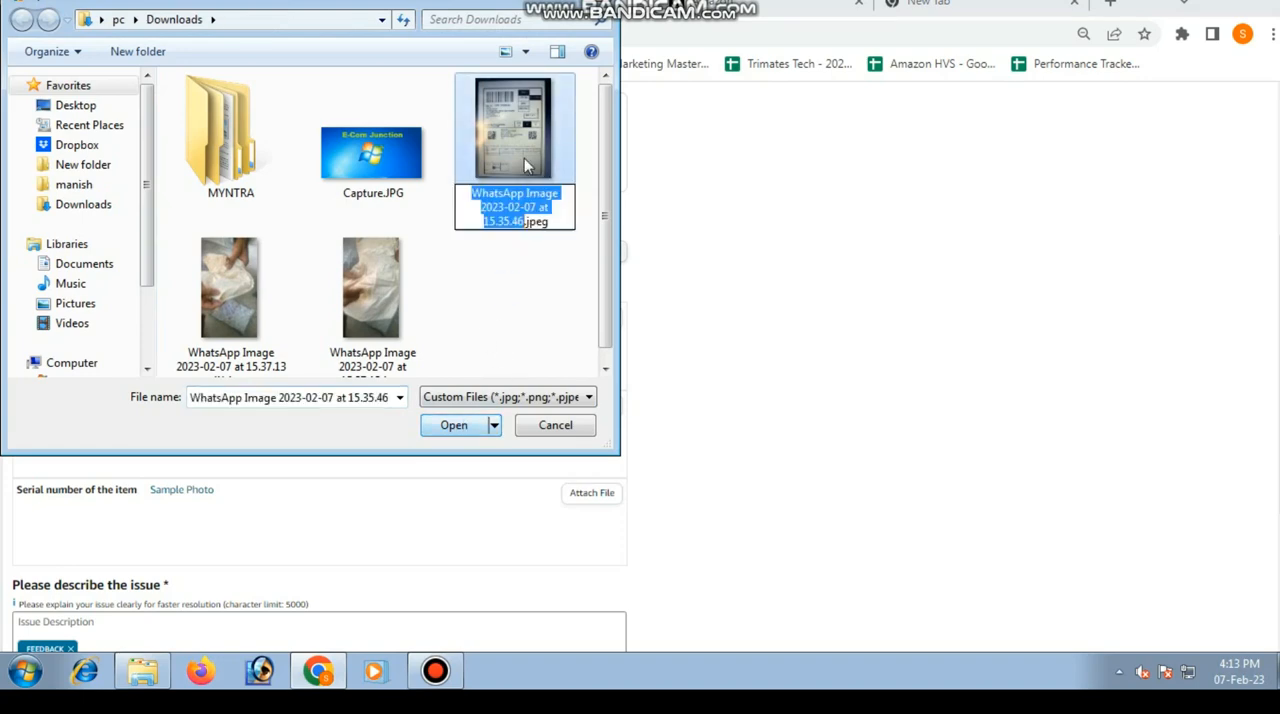
pyautogui.click(455, 425)
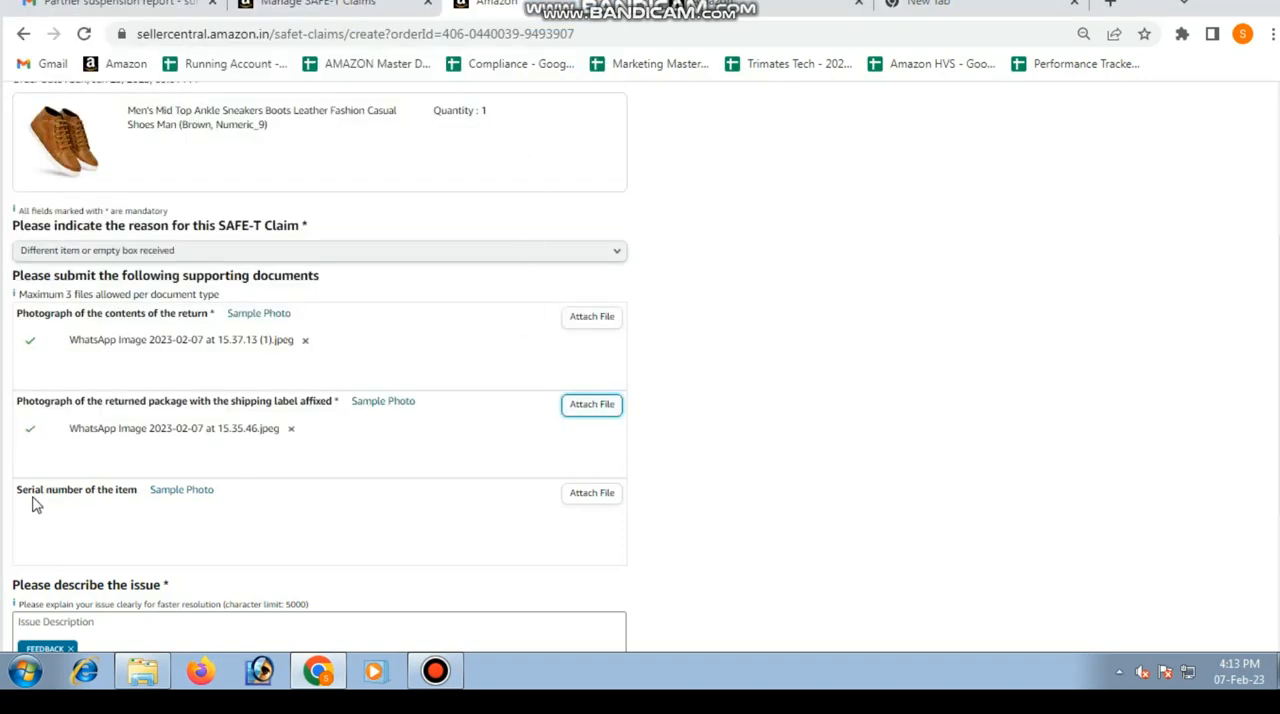
# Step: Attach "WhatsApp Image 2023-02-07 at 15.37.13.jpeg" as the supporting document for the item's serial number
pyautogui.click(591, 495)
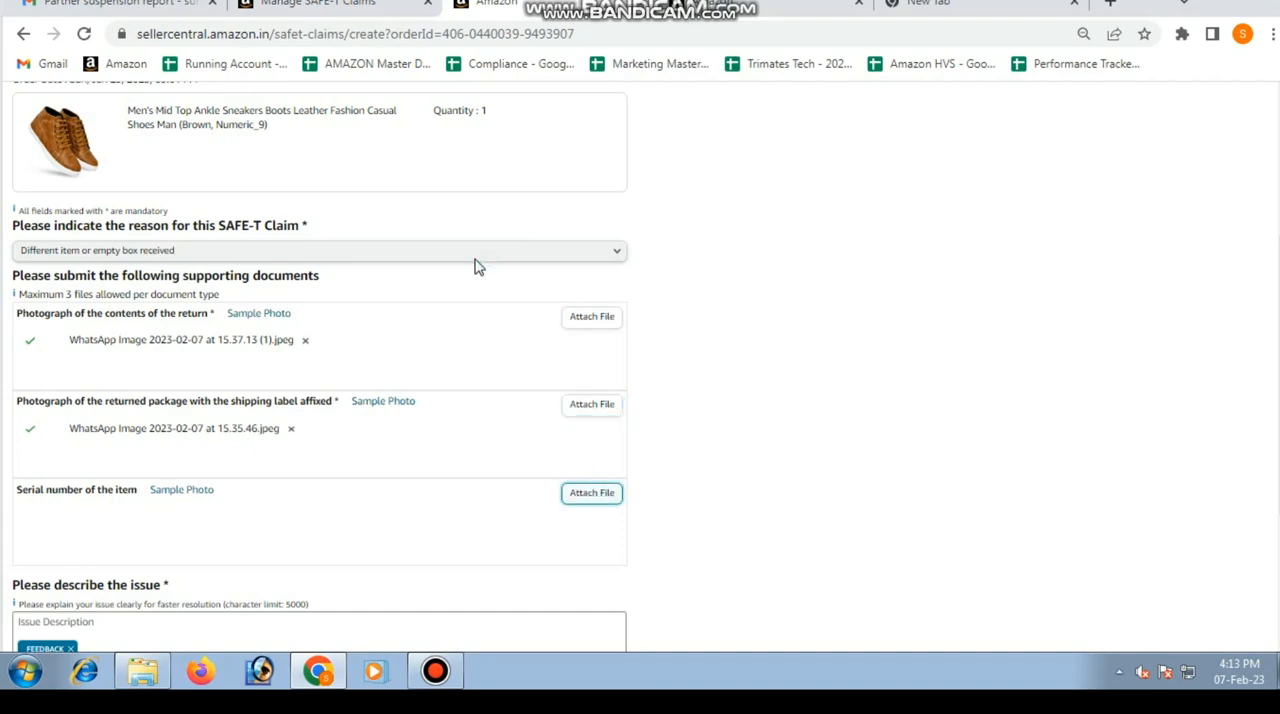
pyautogui.doubleClick(395, 302)
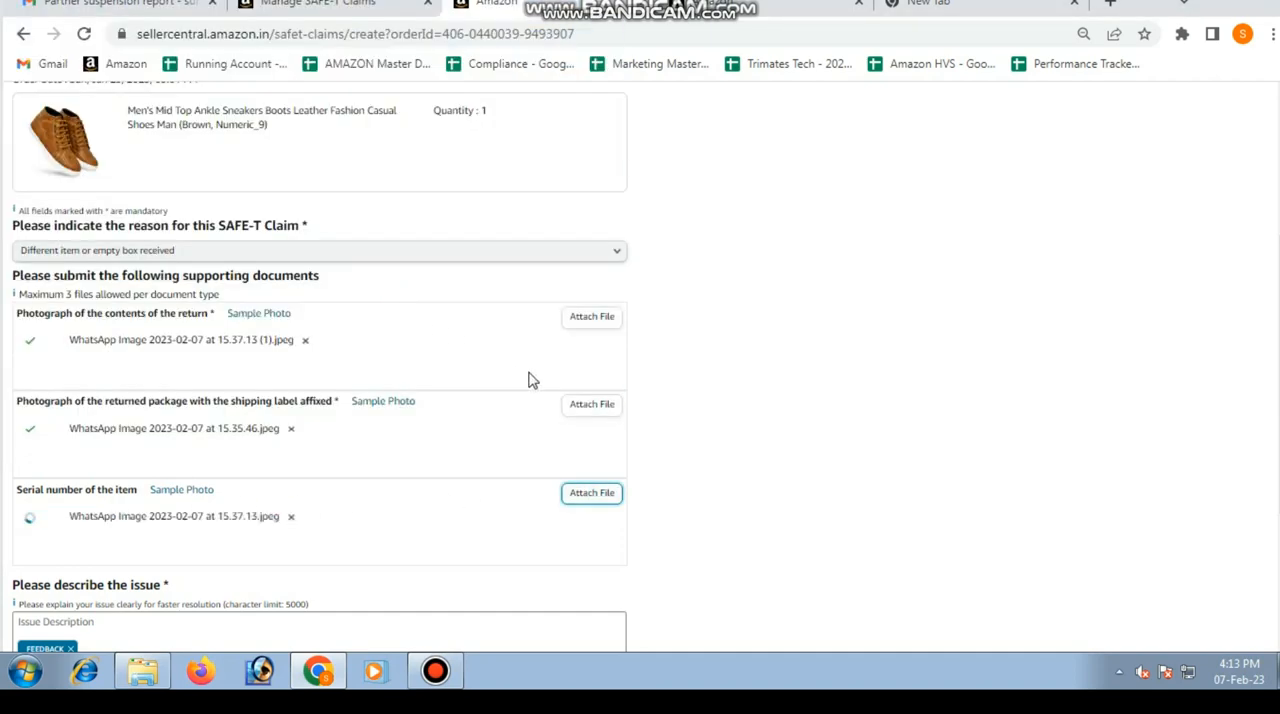
pyautogui.scroll(-2, 713, 383)
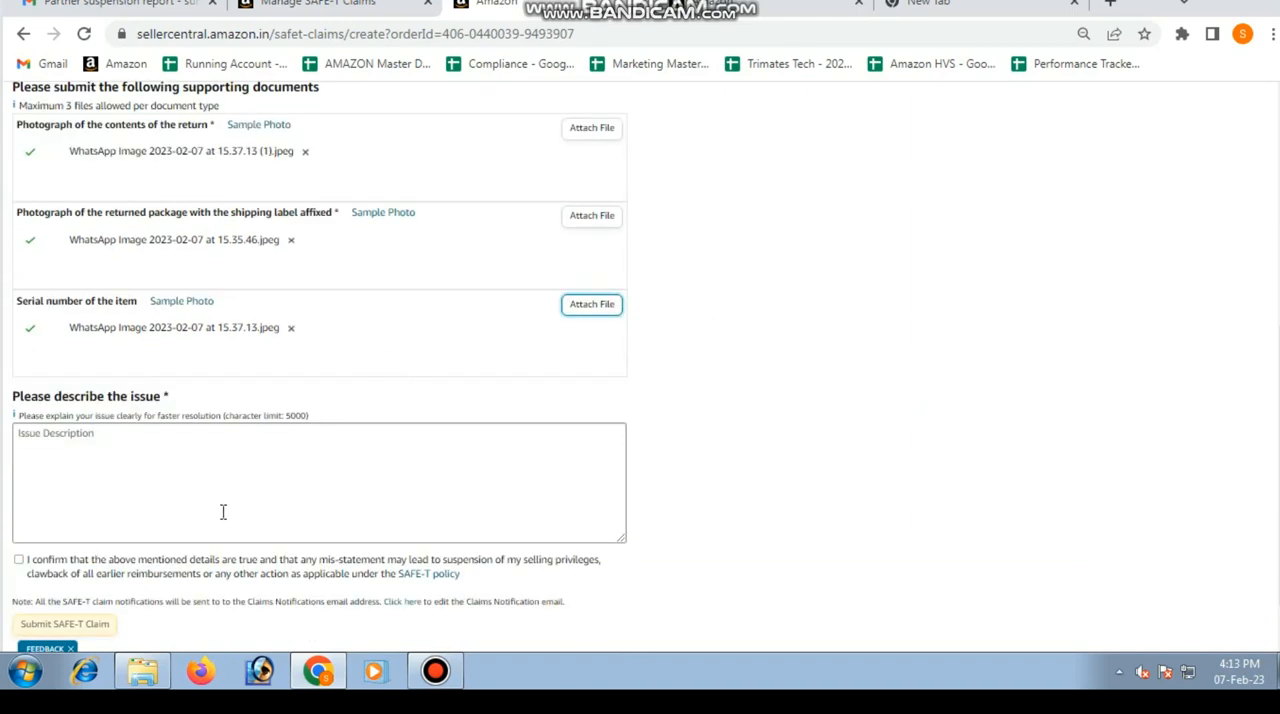
# Step: Describe the issue as "Dear Team, I have received wrong product from buyer side. Please approved my claim.asap Thank you"
pyautogui.click(117, 462)
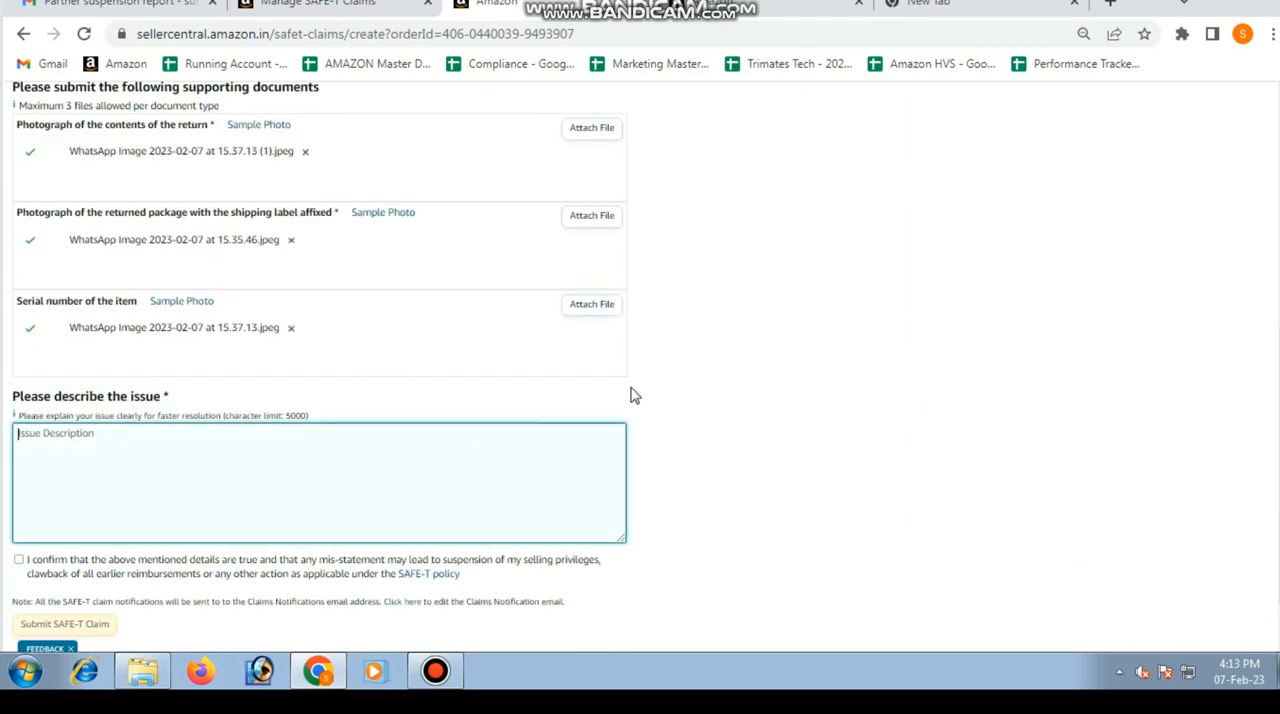
pyautogui.write('Dd TEa')
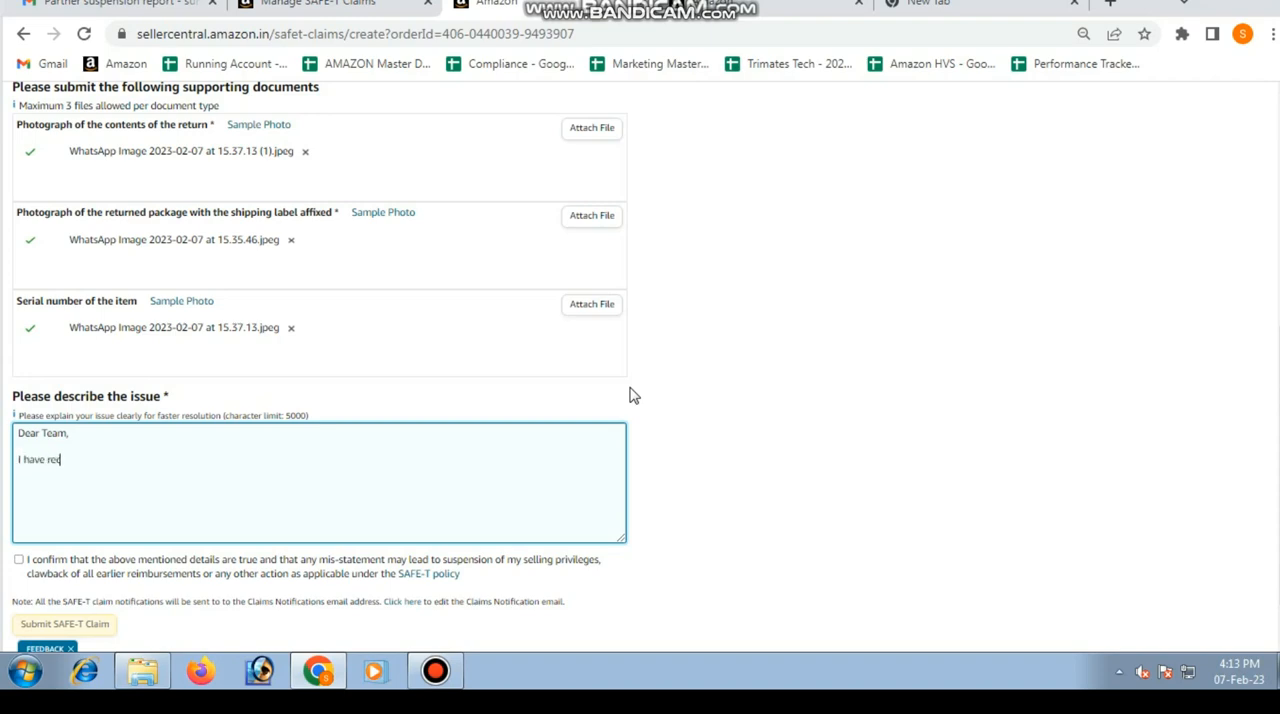
pyautogui.write('wi')
pyautogui.write('rong product from buyer side.')
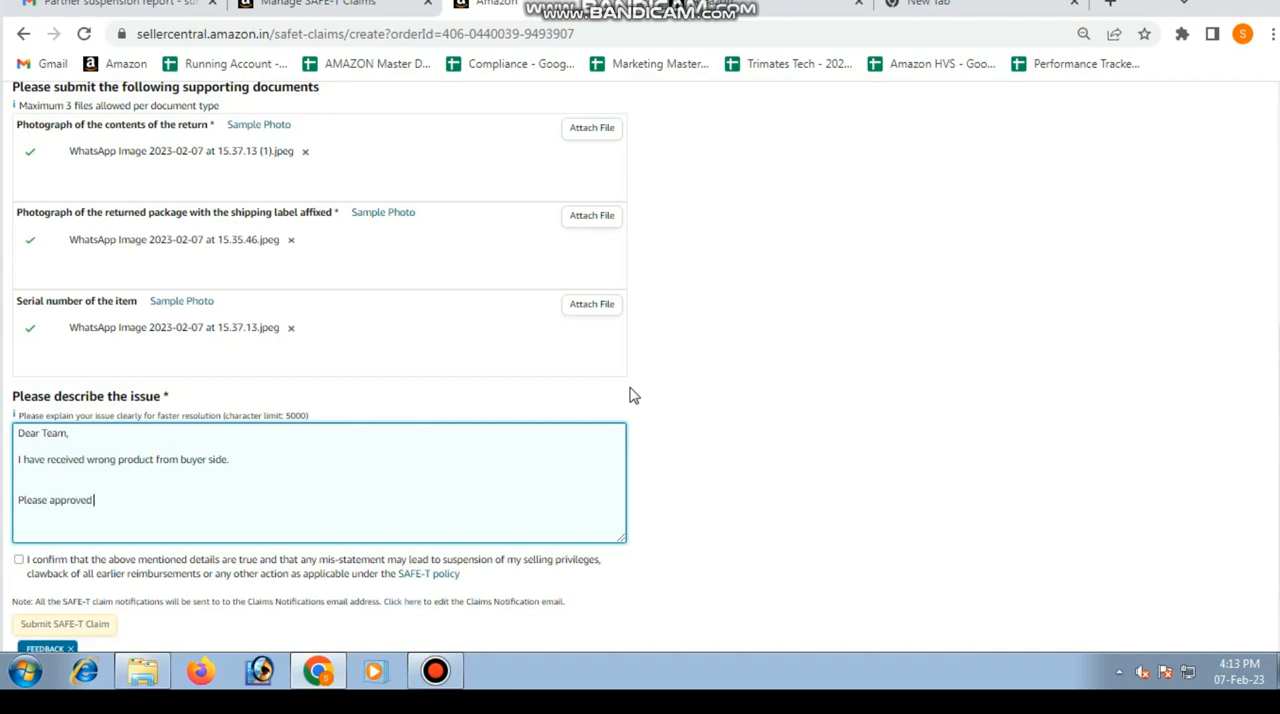
pyautogui.write('my')
pyautogui.write('ank you')
# Step: Confirm that the claim details are true under the SAFE-T policy and submit the SAFE-T claim
pyautogui.scroll(-1, 709, 397)
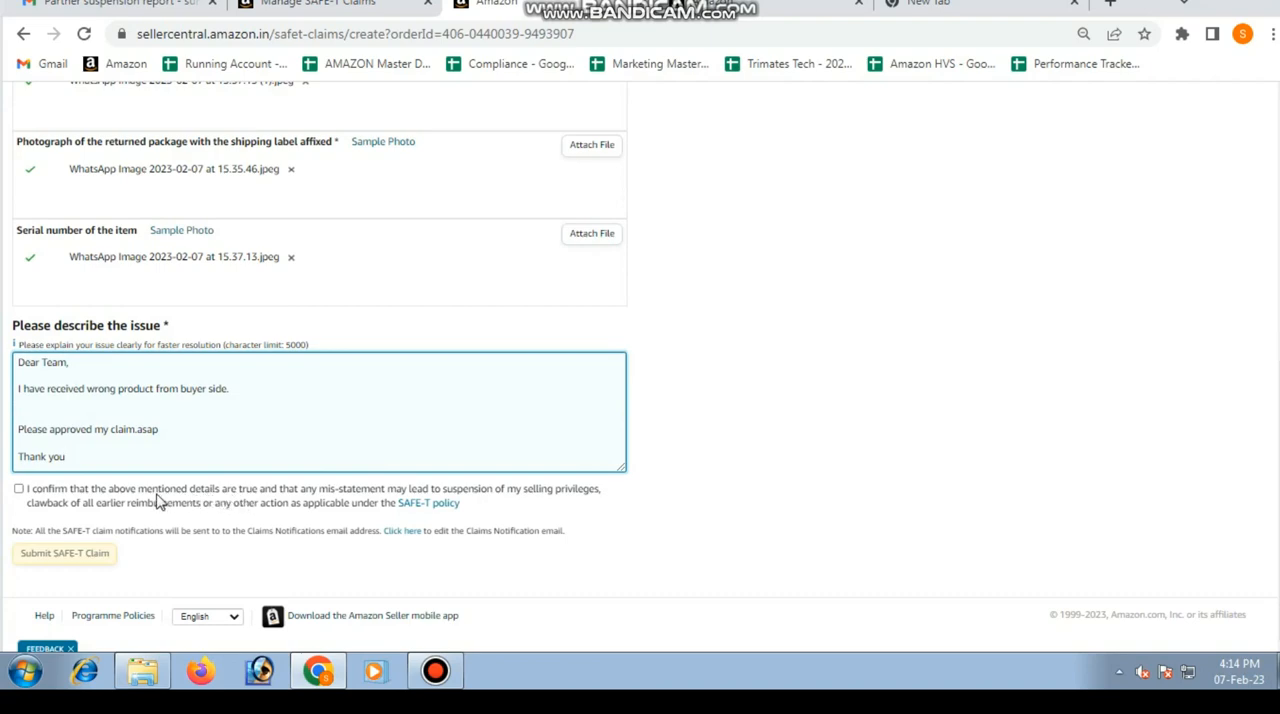
pyautogui.click(19, 490)
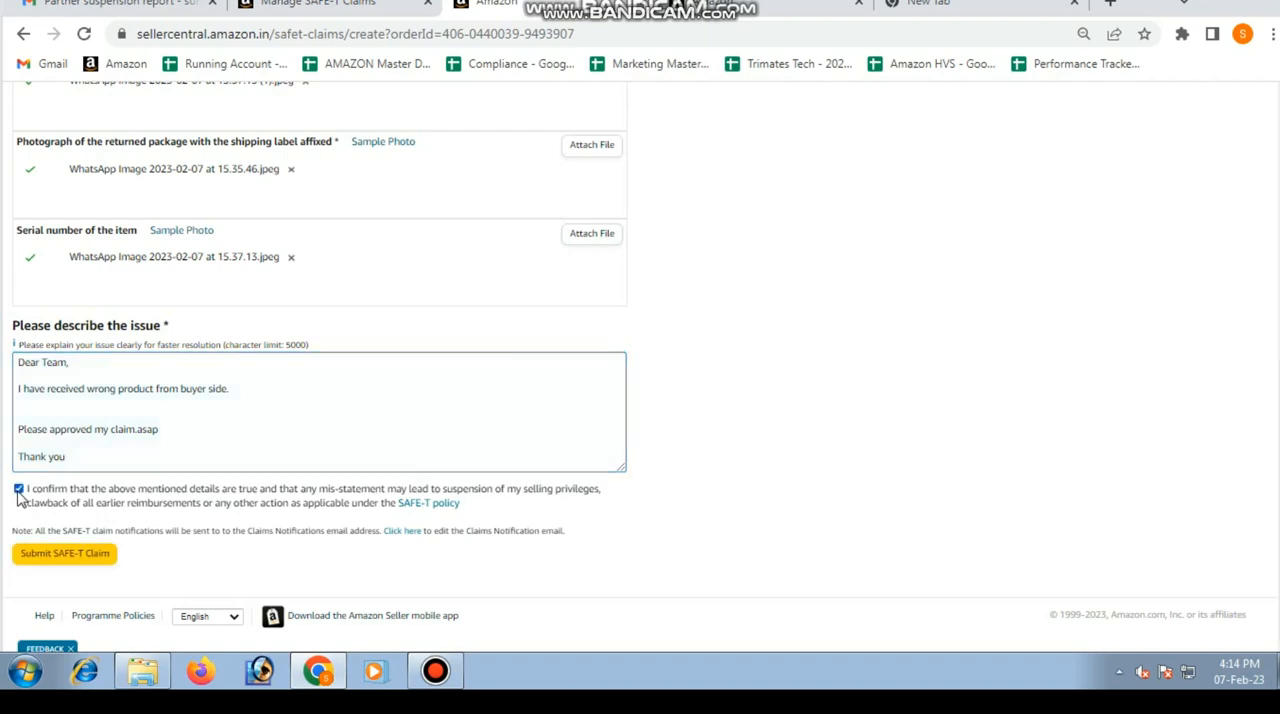
pyautogui.click(45, 566)
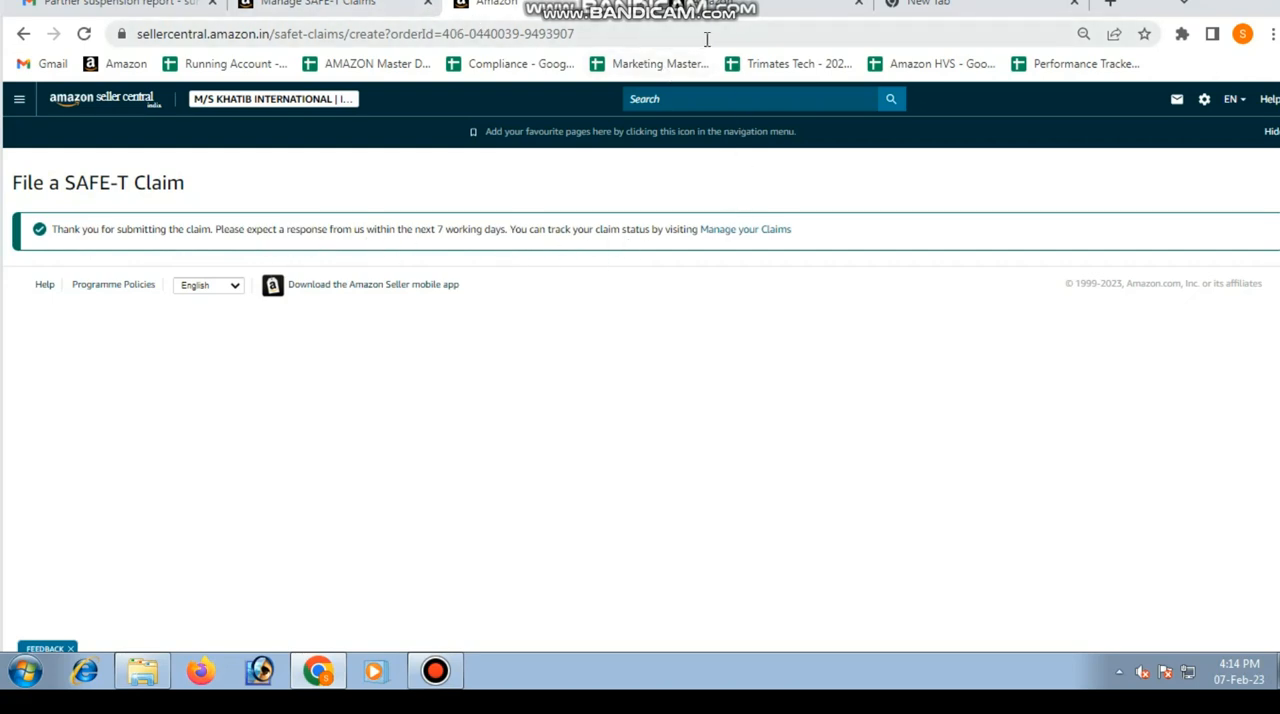
# Step: Check the Resolved and Under Investigation claims on the Manage SAFE-T Claims page, finishing on the Resolved list
pyautogui.click(374, 10)
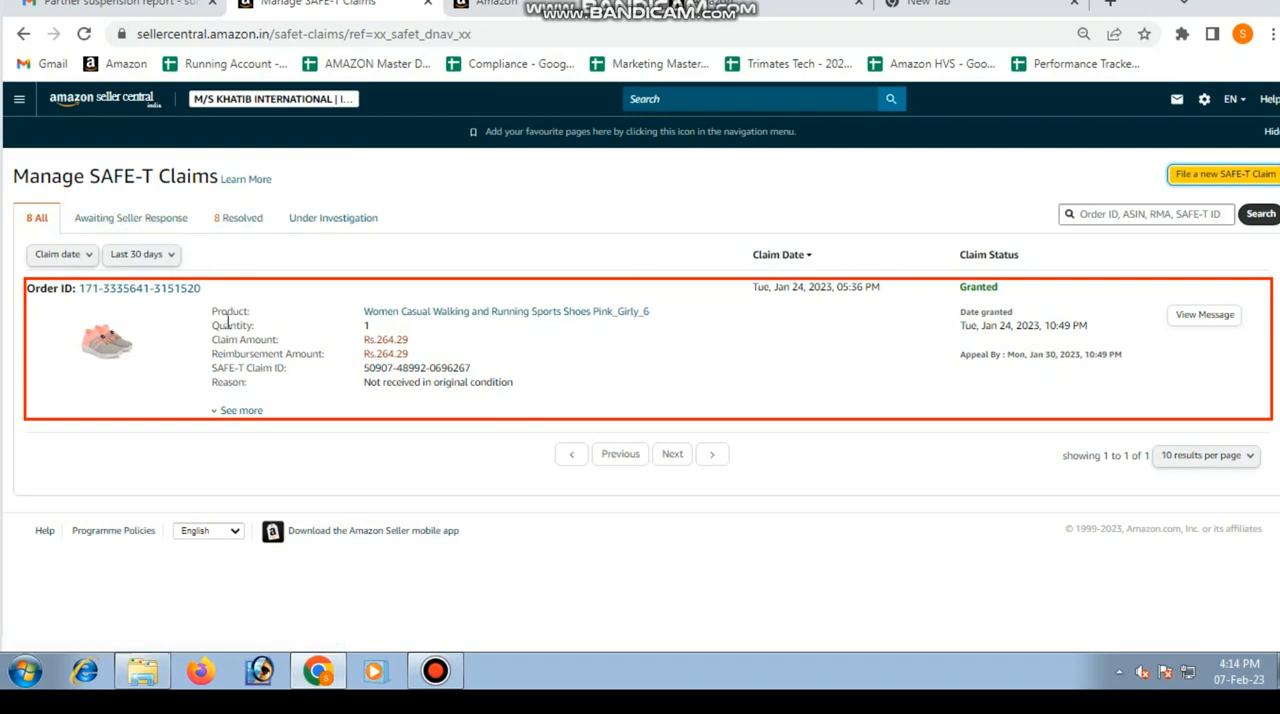
pyautogui.click(227, 220)
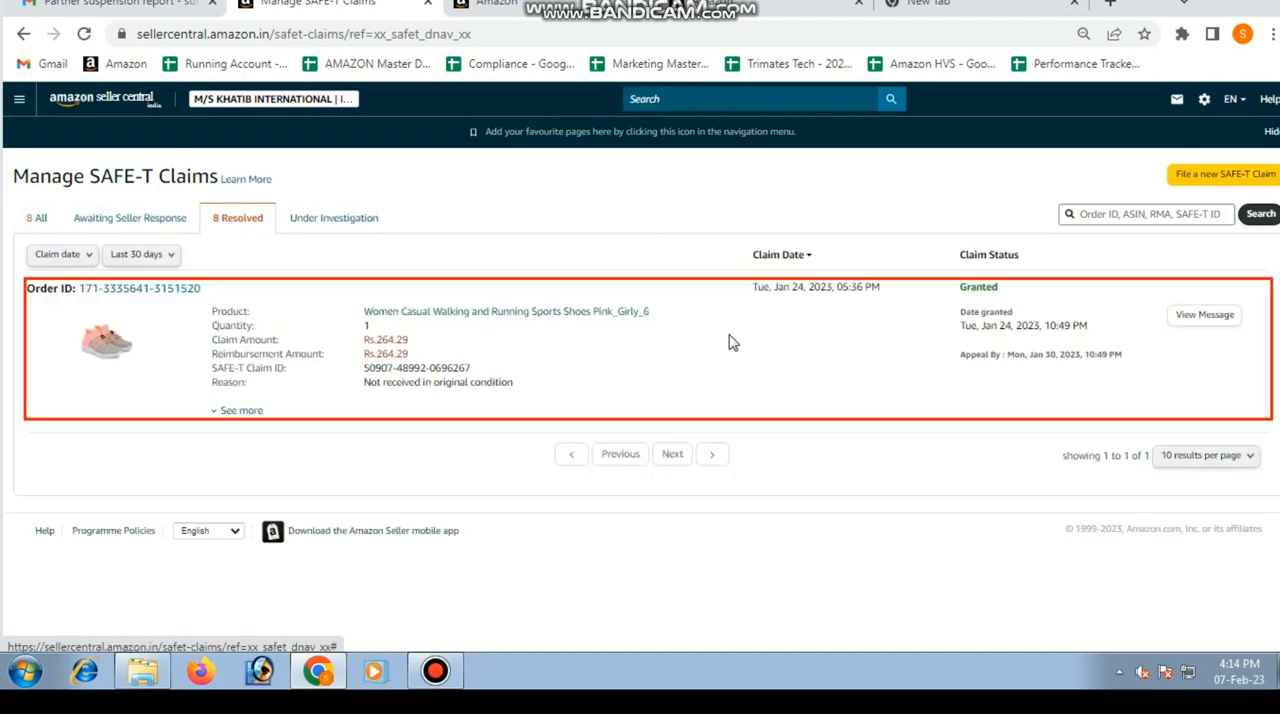
pyautogui.click(340, 228)
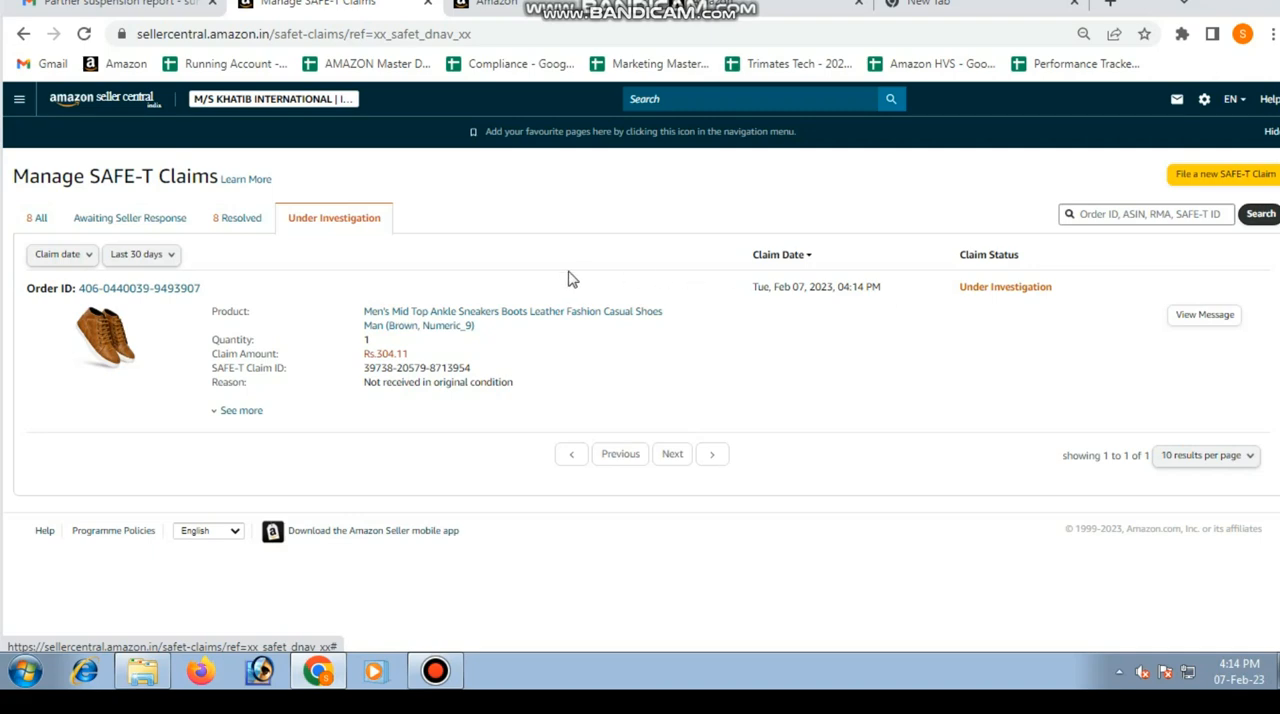
pyautogui.click(235, 222)
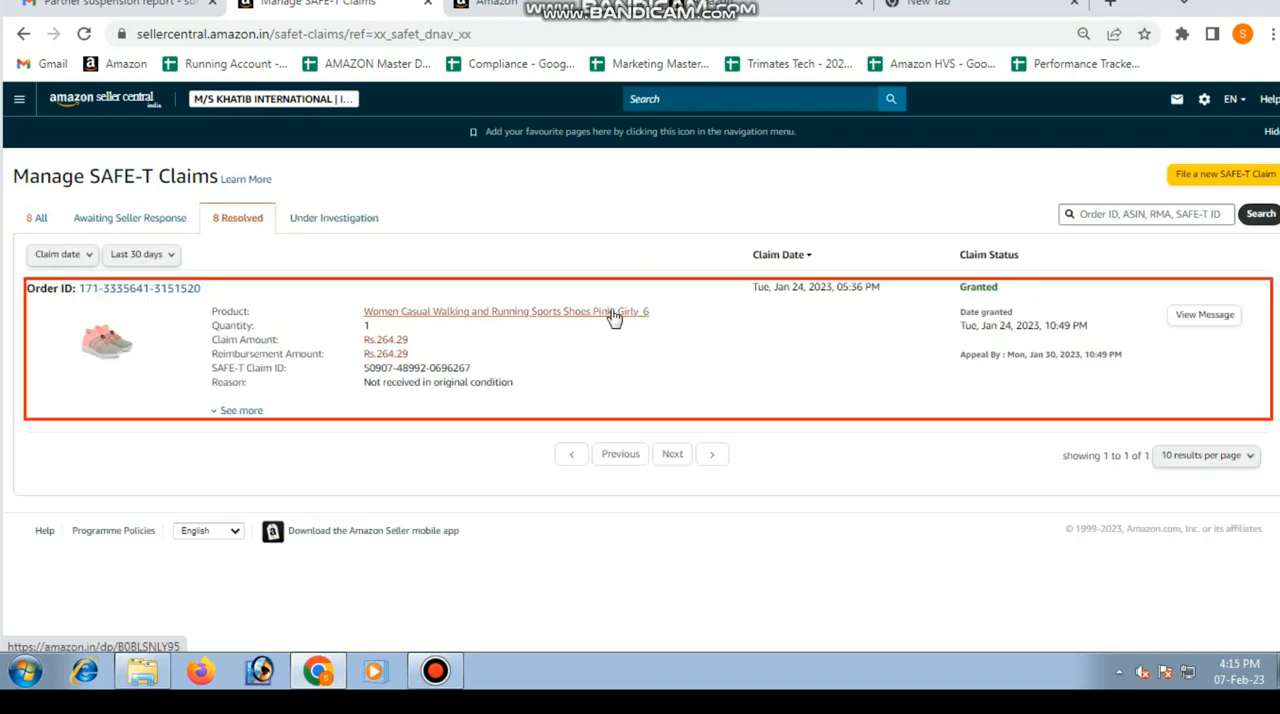